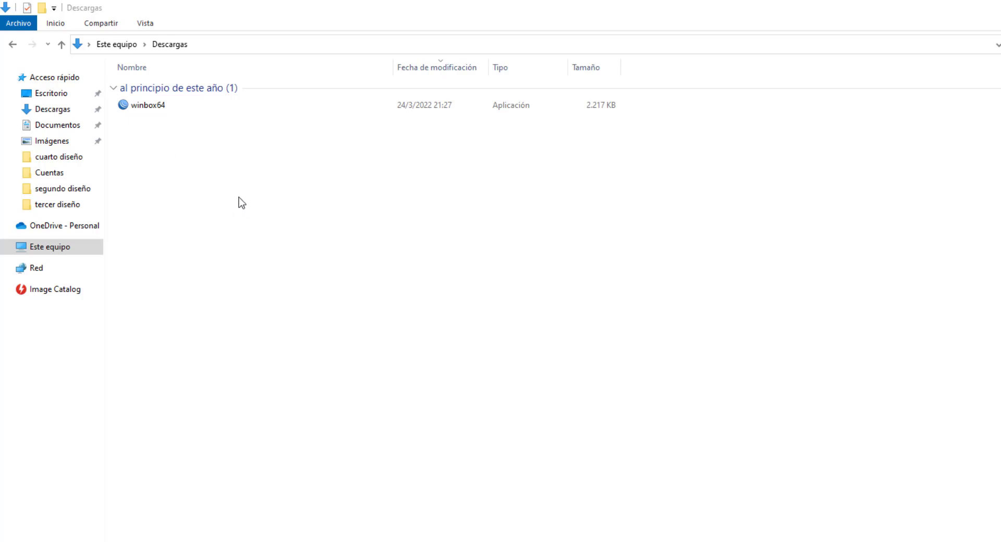
# Step: Start winbox64 from the Descargas folder in File Explorer
pyautogui.doubleClick(164, 105)
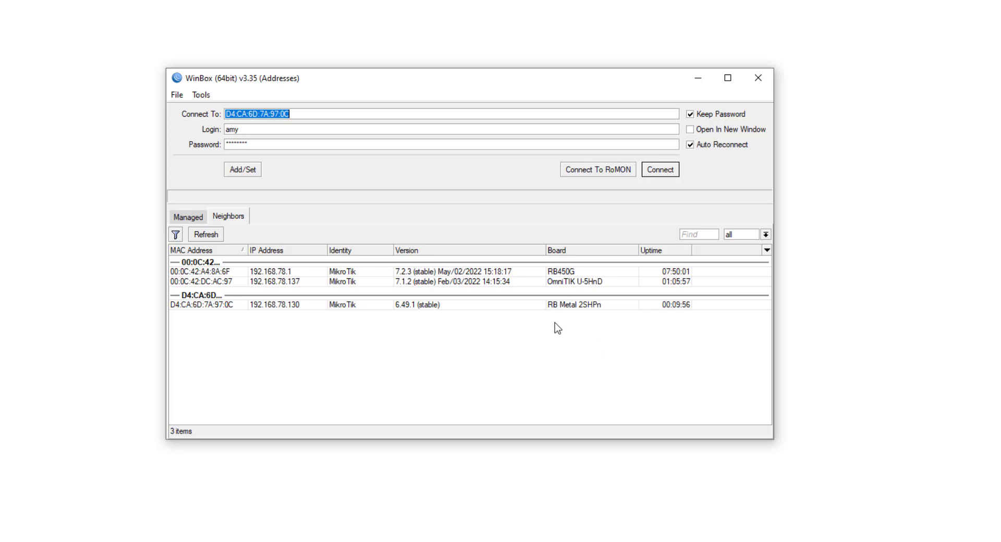
# Step: Connect to the D4:CA RB Metal 2SHPn router listed in Neighbors
pyautogui.click(217, 309)
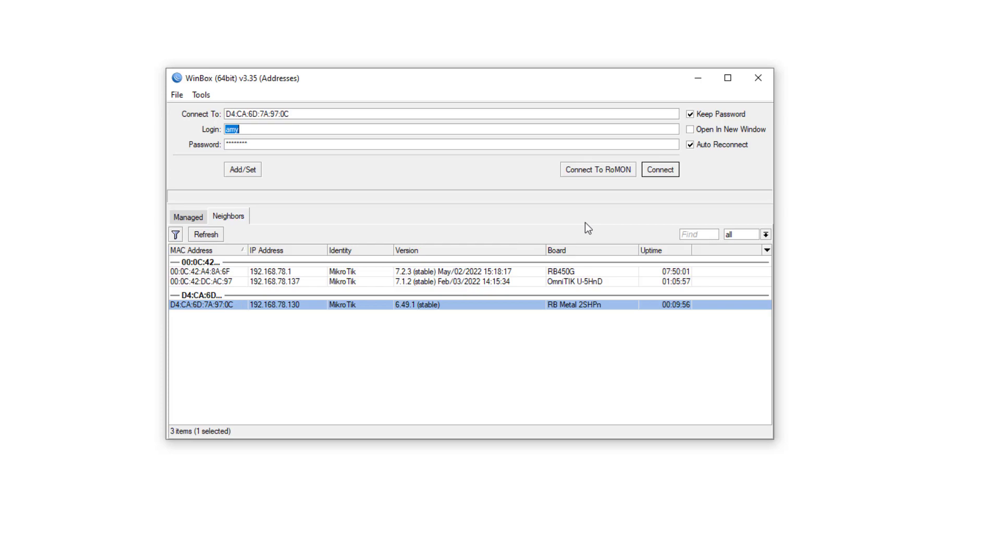
pyautogui.click(659, 169)
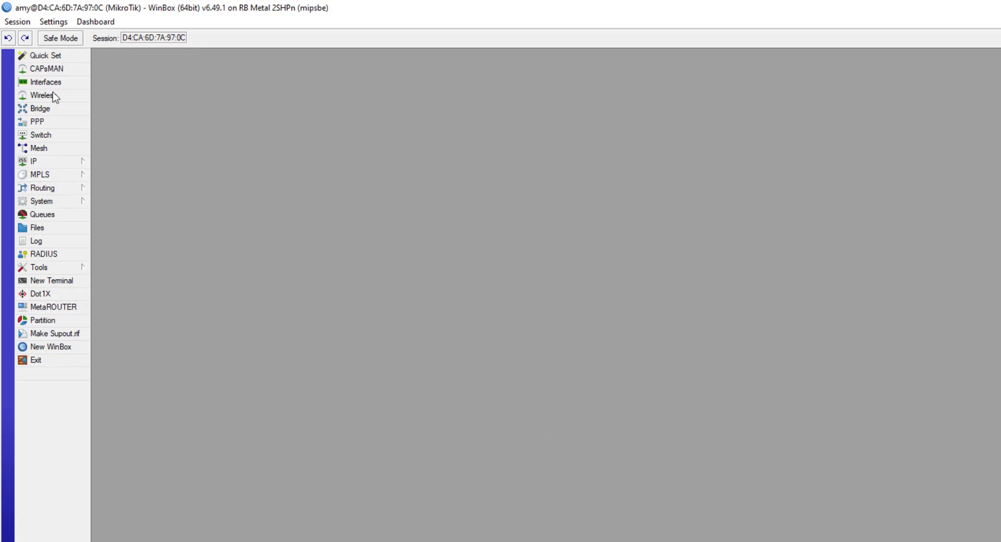
# Step: Reset the router configuration with No Default Configuration and Do Not Backup, confirming the reboot
pyautogui.click(65, 200)
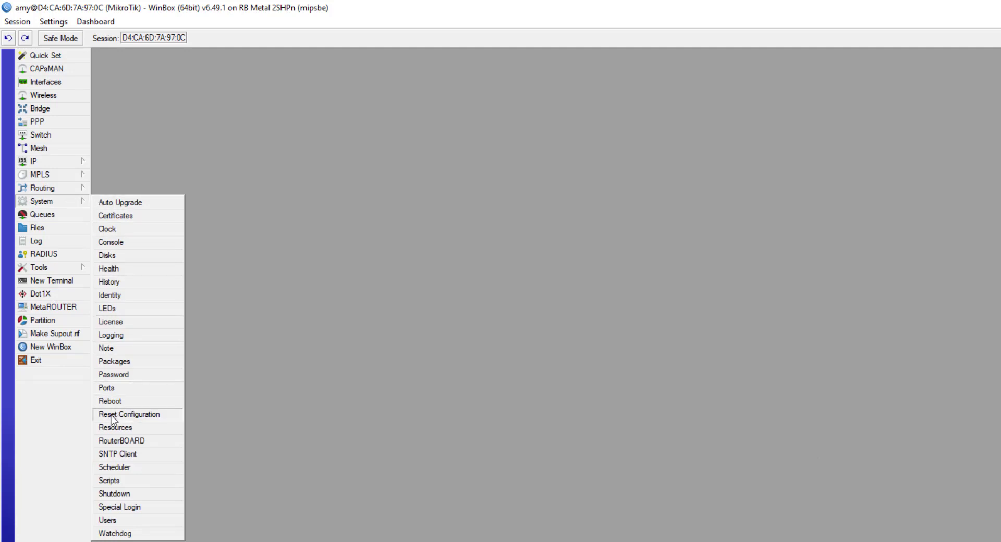
pyautogui.click(167, 416)
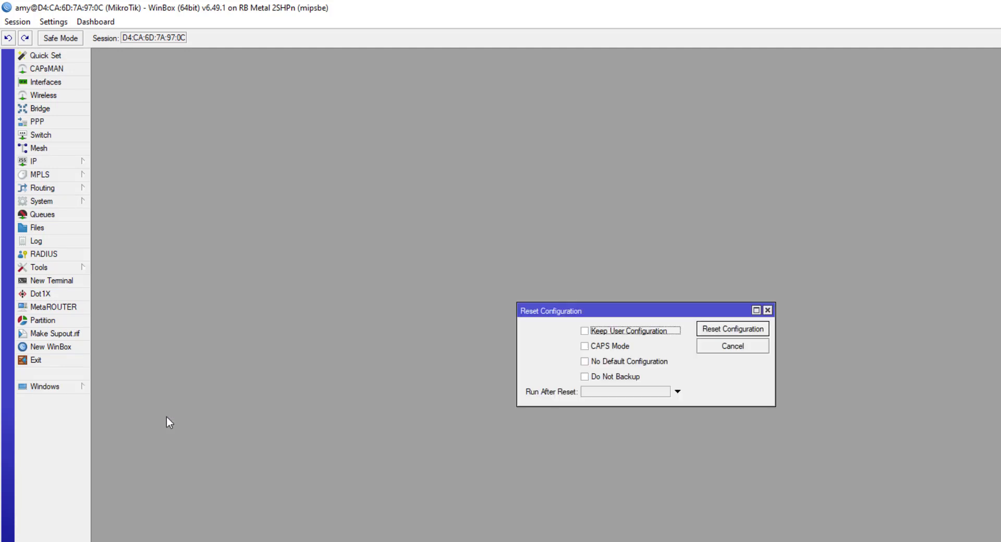
pyautogui.moveTo(628, 309); pyautogui.dragTo(615, 278)
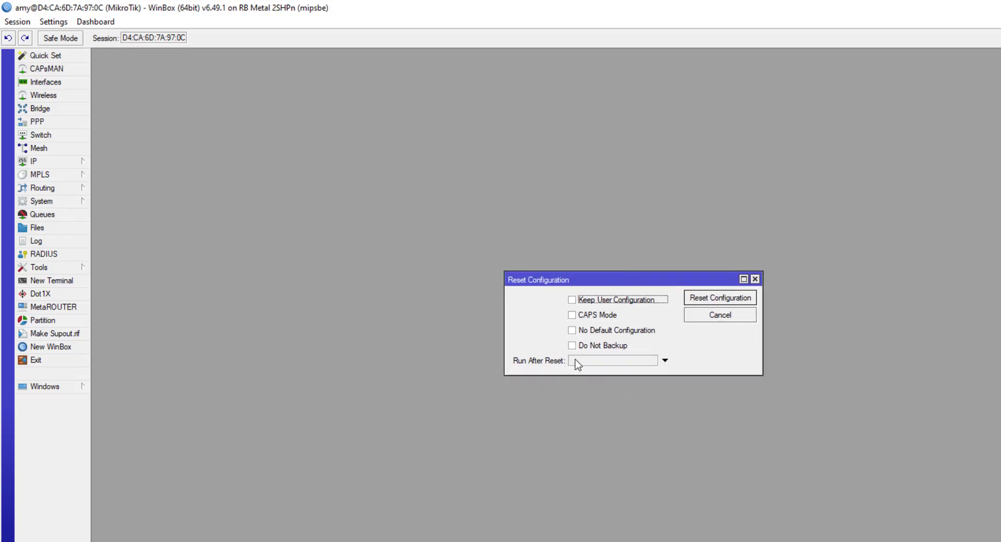
pyautogui.click(572, 346)
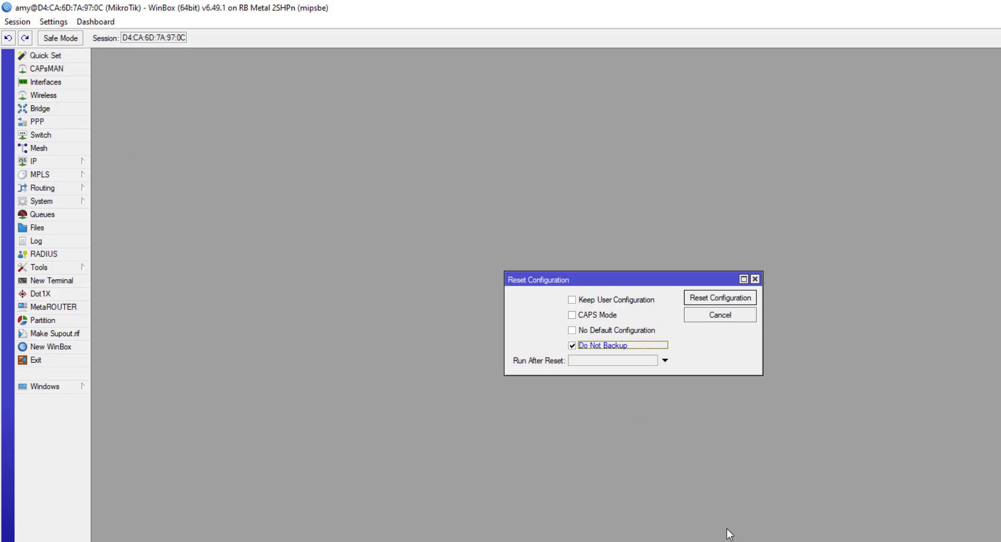
pyautogui.click(572, 331)
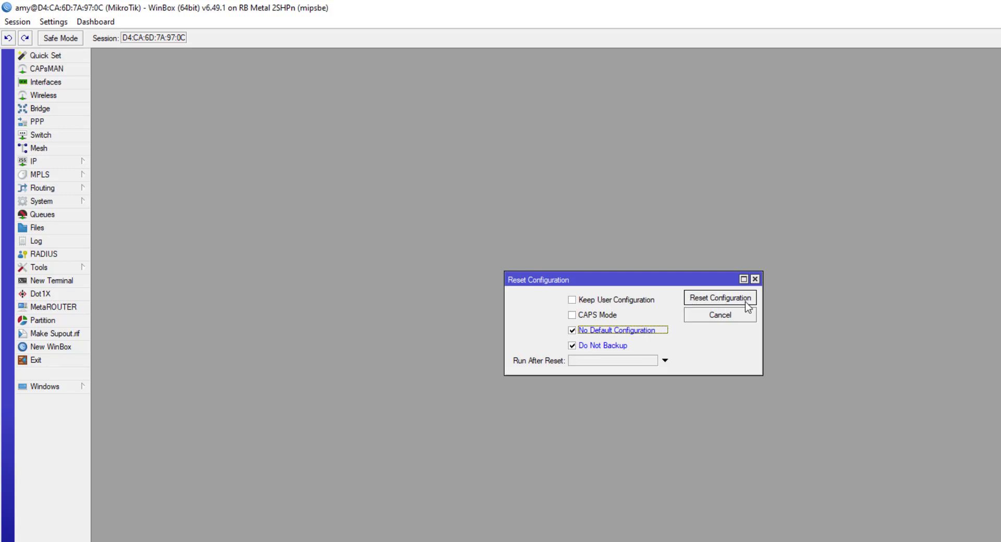
pyautogui.click(729, 301)
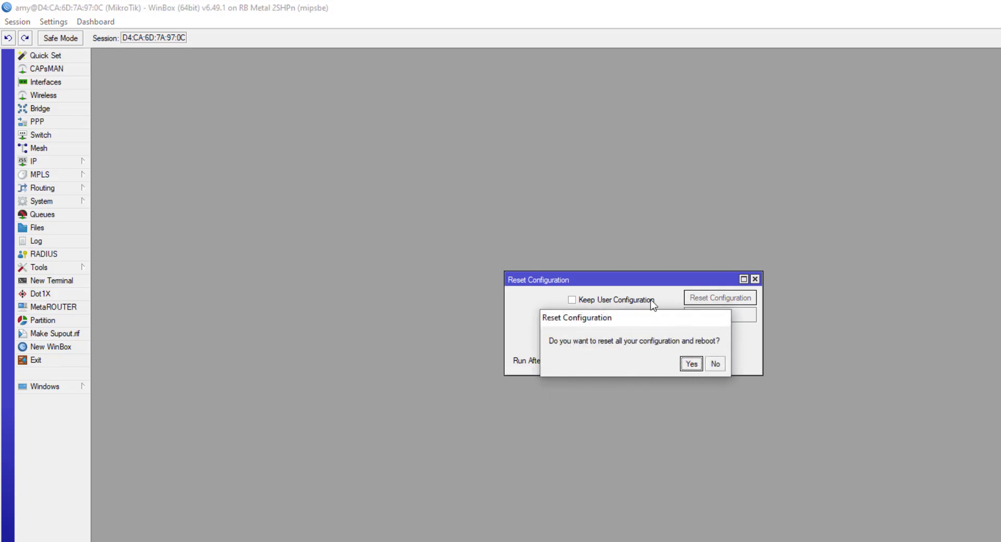
pyautogui.click(692, 365)
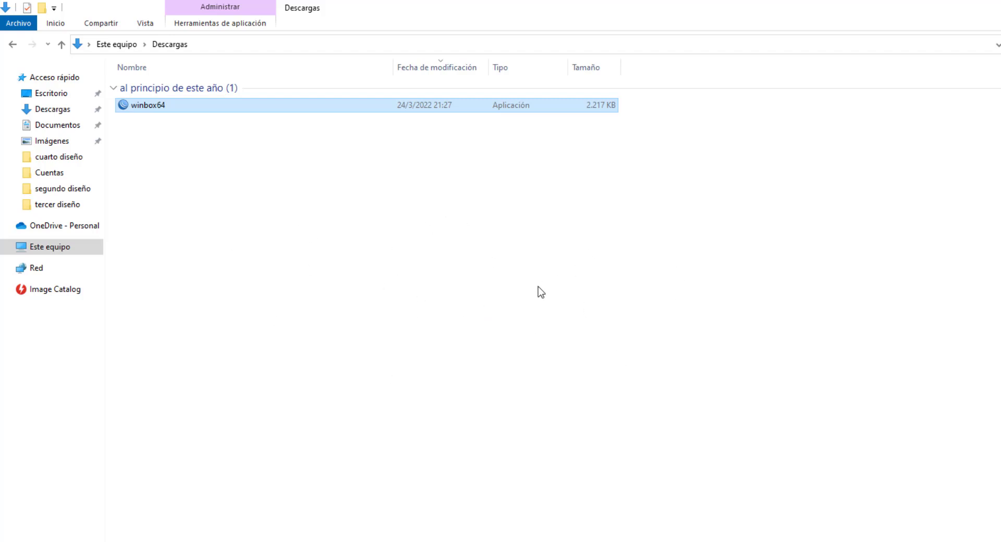
# Step: Reopen winbox64 from Descargas to find the reset router at 0.0.0.0
pyautogui.doubleClick(156, 109)
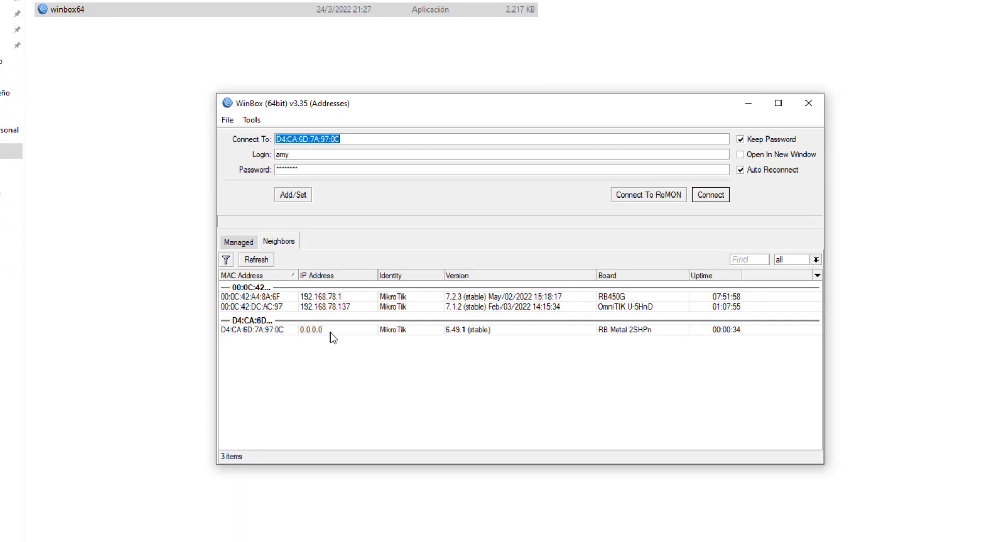
# Step: Connect to the reset router with login admin and an empty password
pyautogui.click(265, 330)
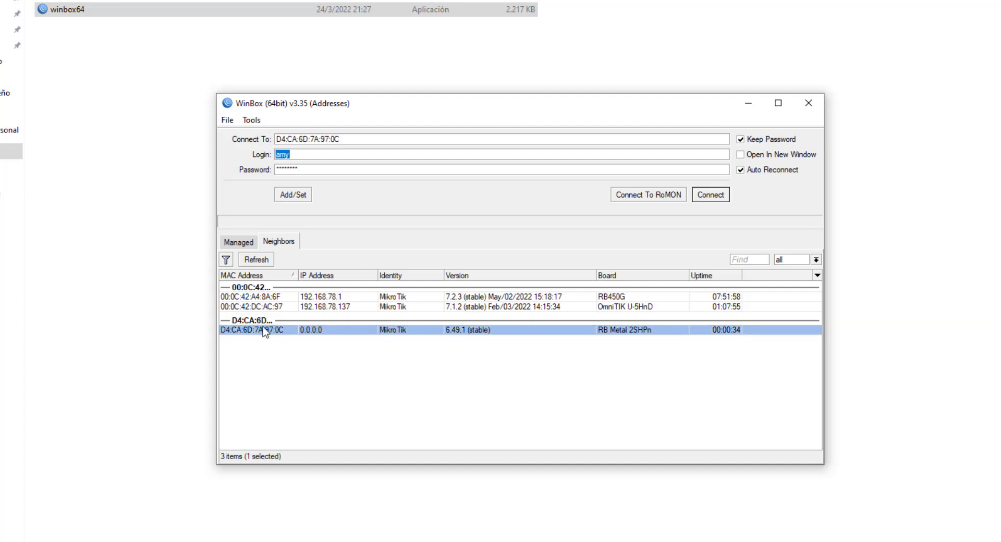
pyautogui.click(307, 155)
pyautogui.doubleClick(307, 155)
pyautogui.write('admin')
pyautogui.press('Tab')
pyautogui.press('BackSpace')
pyautogui.click(709, 195)
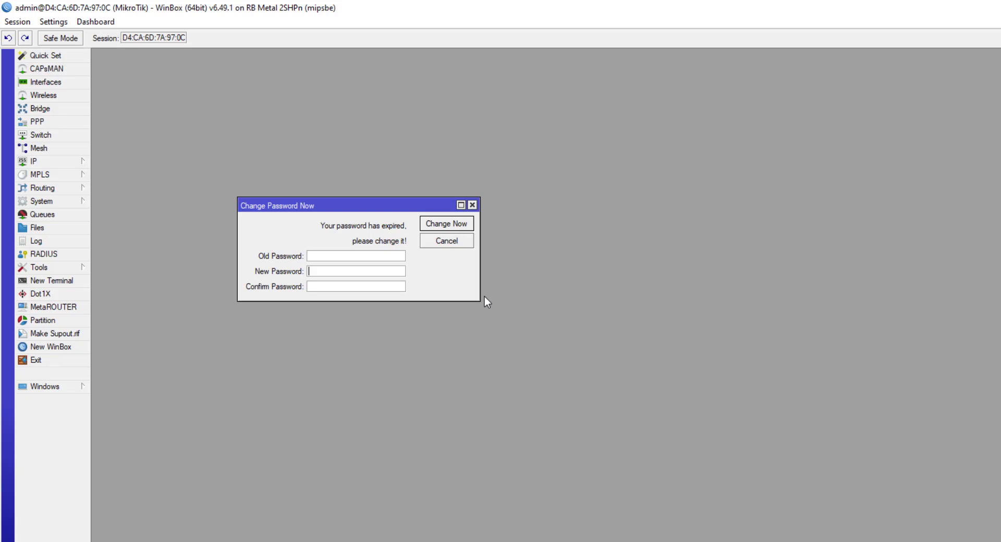
# Step: Enter and confirm a new admin password, then apply Change Now
pyautogui.write('********')
pyautogui.click(366, 286)
pyautogui.write('********')
pyautogui.click(448, 226)
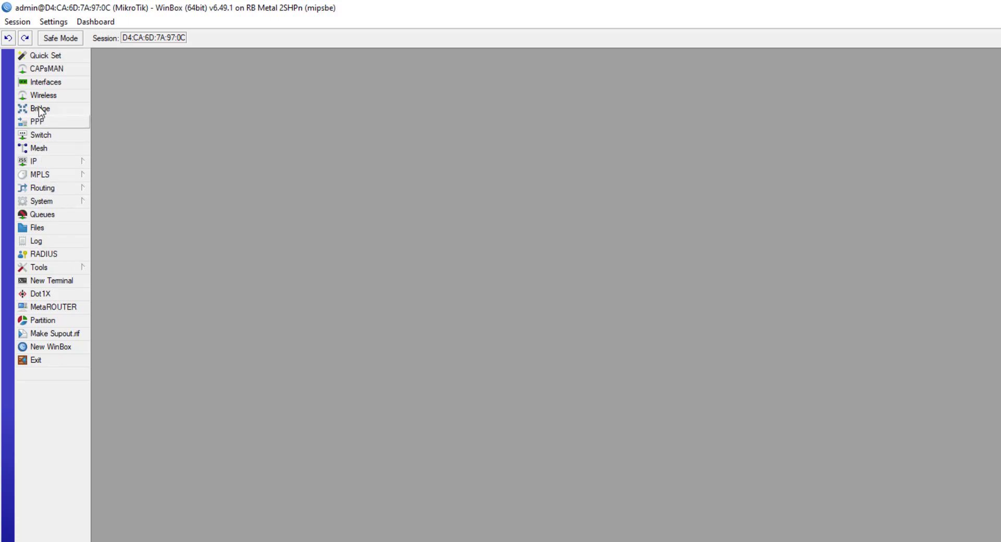
# Step: Change the ether1 interface name to 'WAN 1' in the Interface List and close it
pyautogui.click(70, 83)
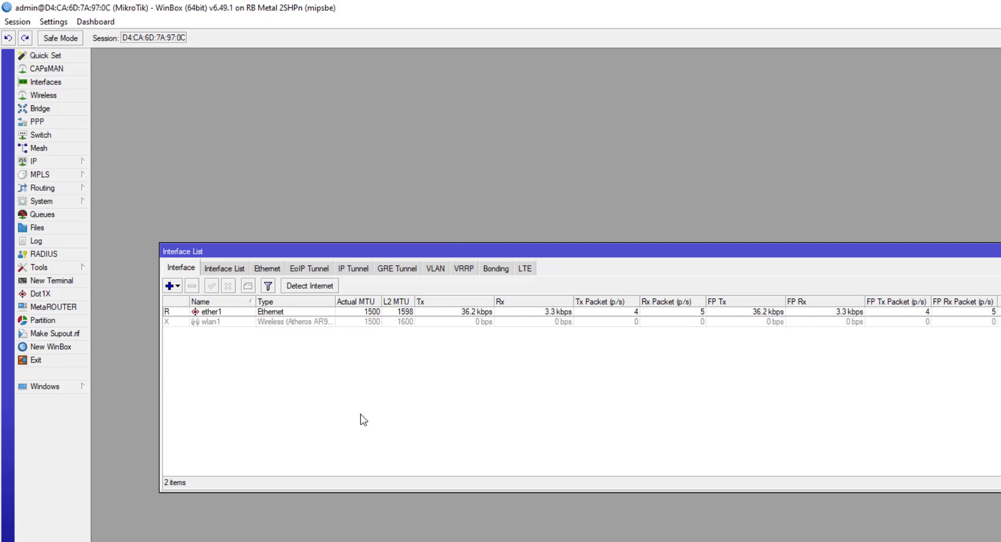
pyautogui.click(215, 312)
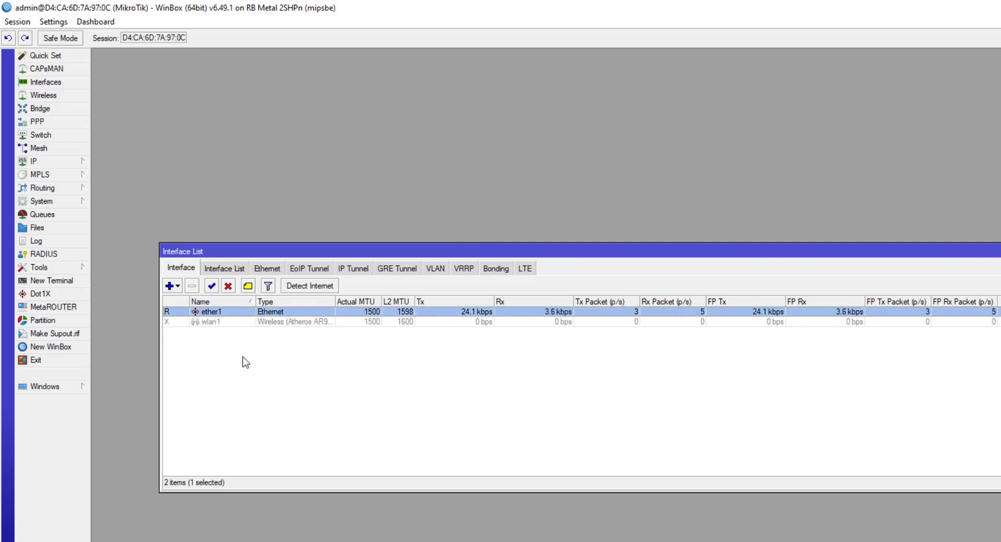
pyautogui.click(221, 327)
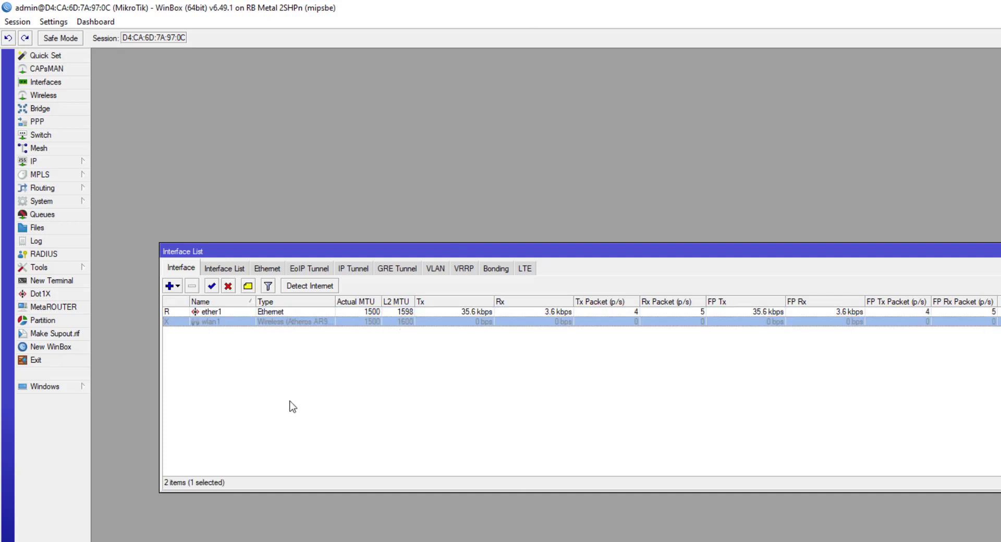
pyautogui.click(198, 312)
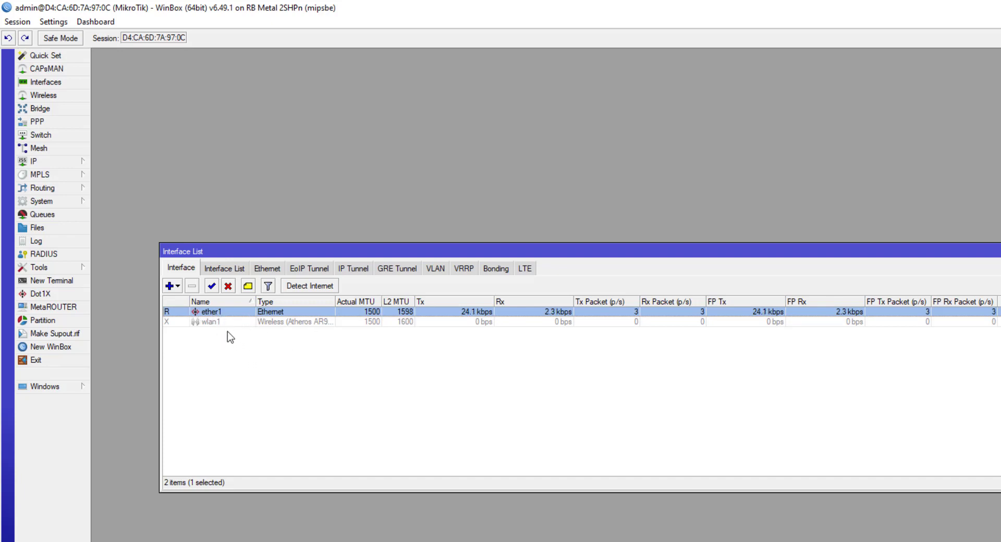
pyautogui.doubleClick(223, 313)
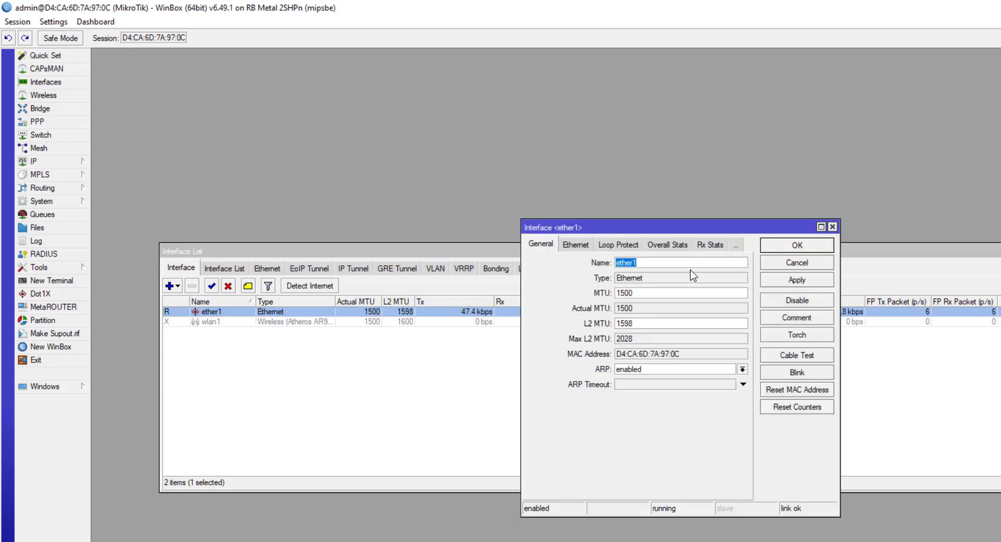
pyautogui.write('WAN')
pyautogui.write('1')
pyautogui.click(797, 280)
pyautogui.click(802, 246)
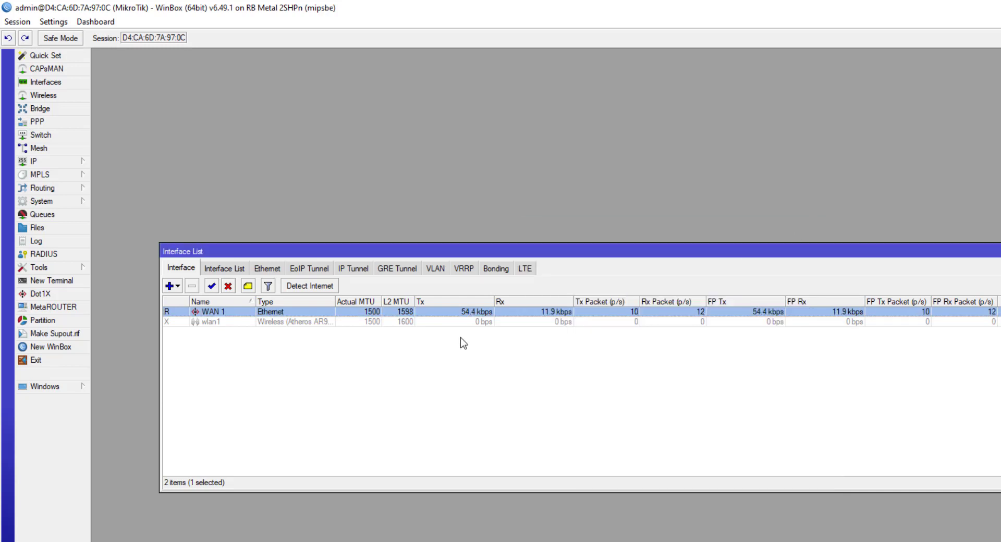
pyautogui.click(222, 322)
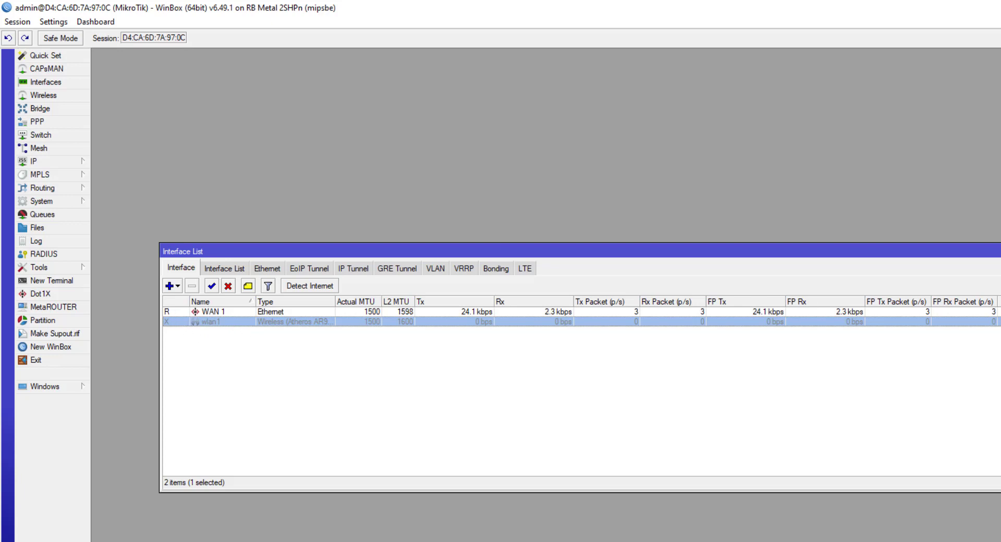
pyautogui.press('Escape')
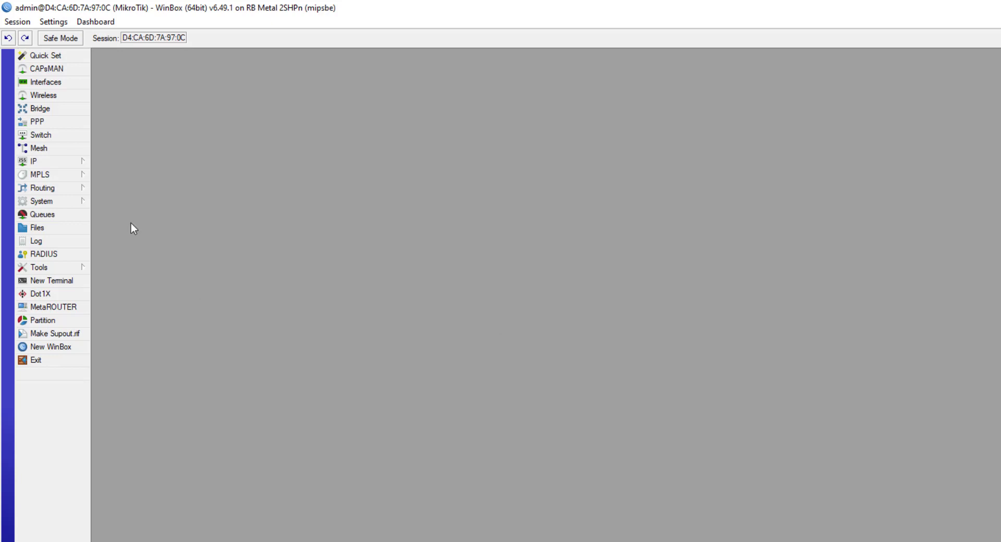
# Step: Add a DHCP client on the WAN 1 interface
pyautogui.click(64, 161)
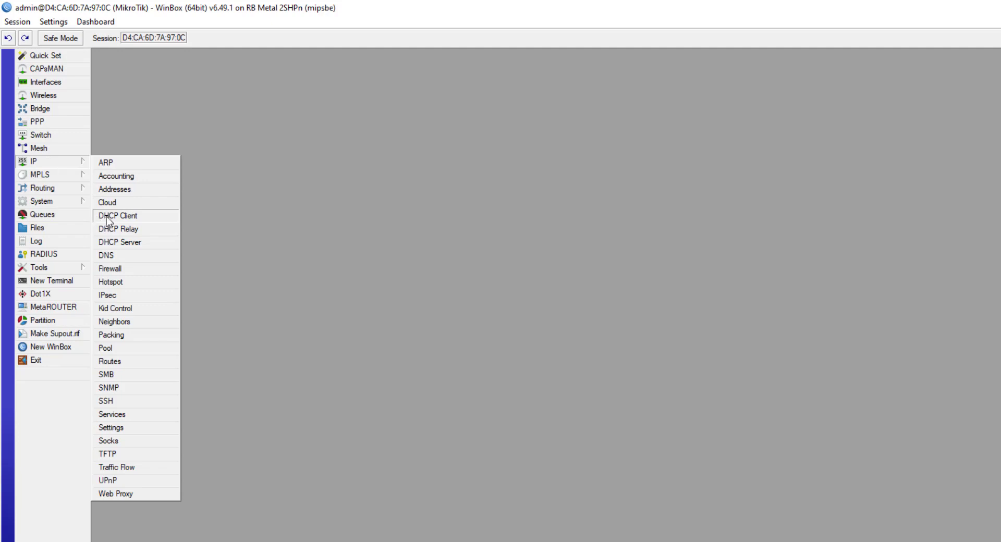
pyautogui.click(132, 217)
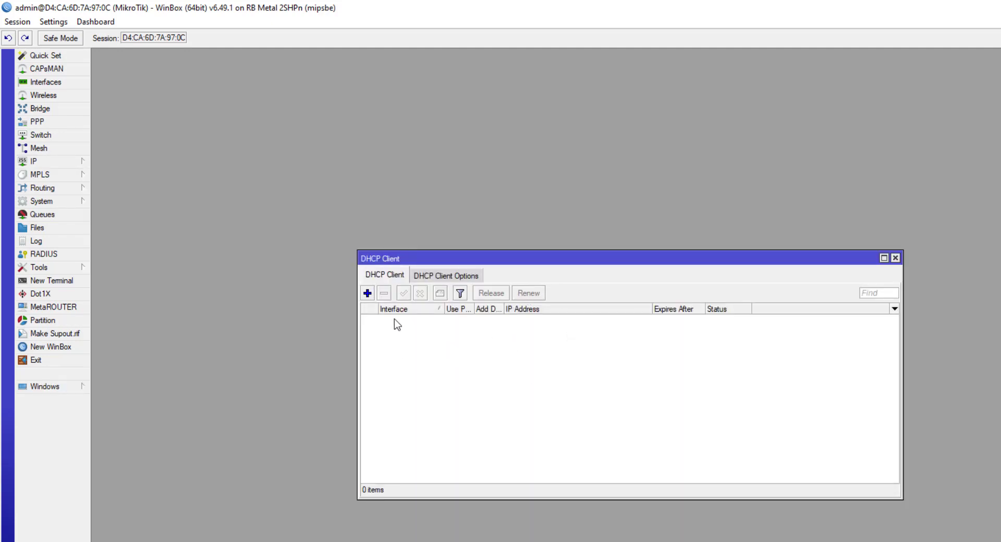
pyautogui.click(367, 293)
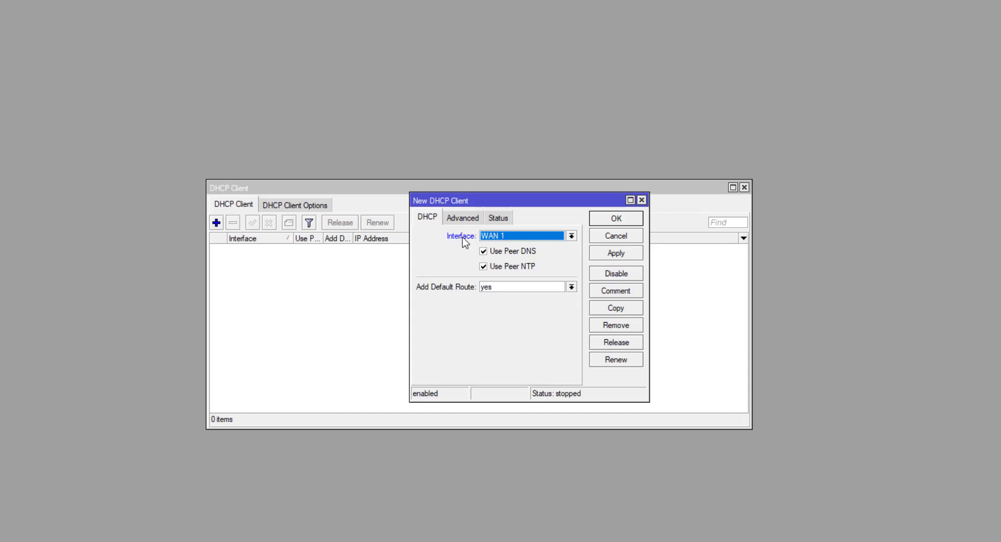
pyautogui.click(572, 237)
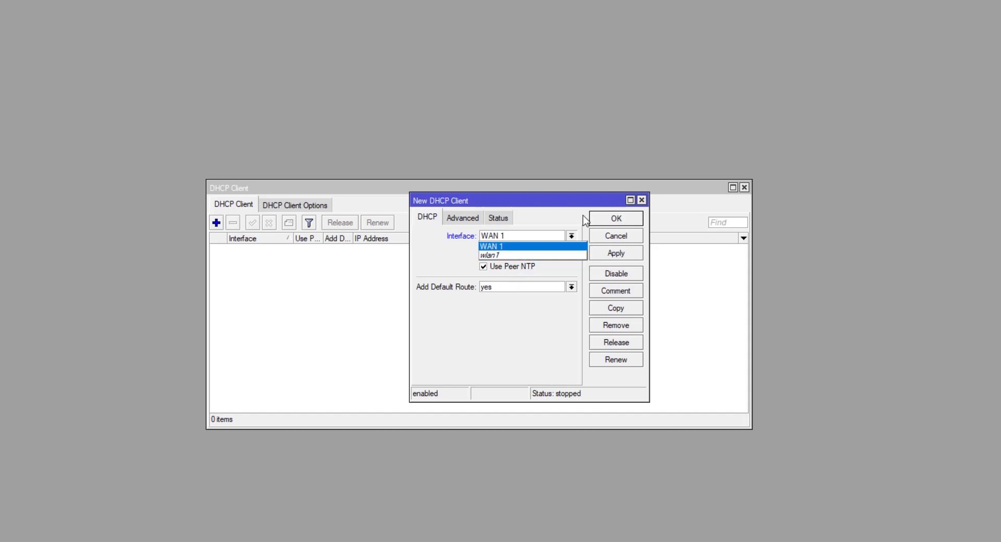
pyautogui.click(517, 247)
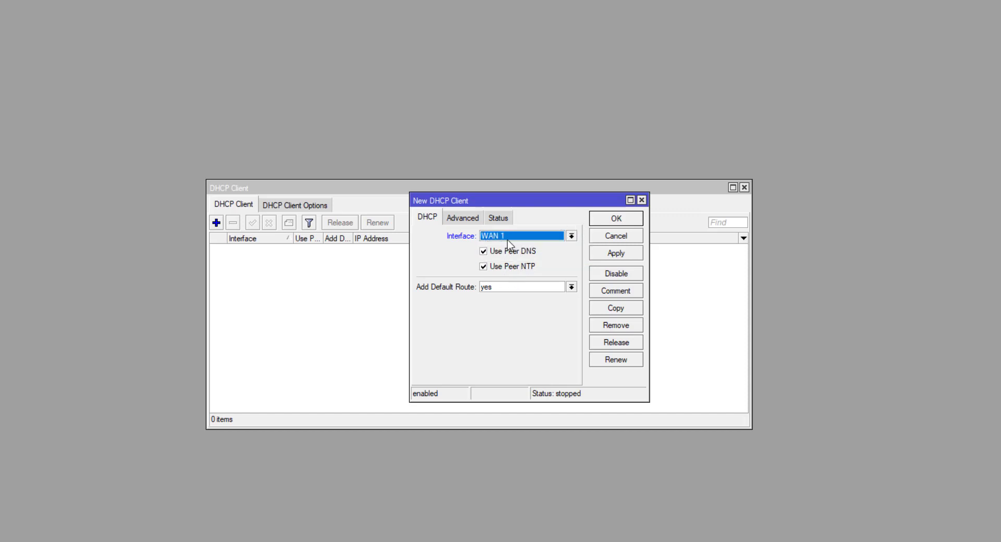
pyautogui.click(617, 255)
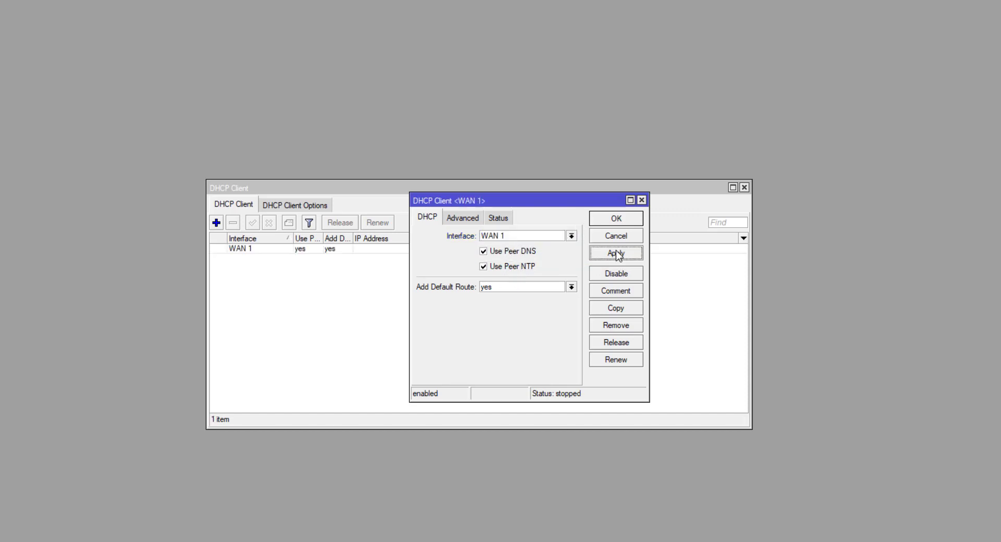
pyautogui.click(621, 219)
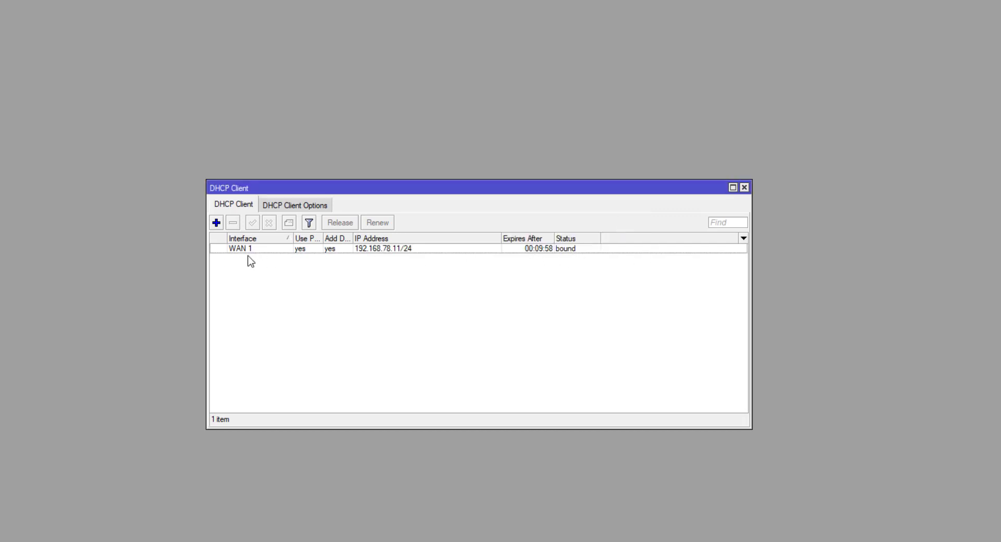
# Step: Check the WAN 1 DHCP client is bound to 192.168.78.11/24 and close the list
pyautogui.click(375, 249)
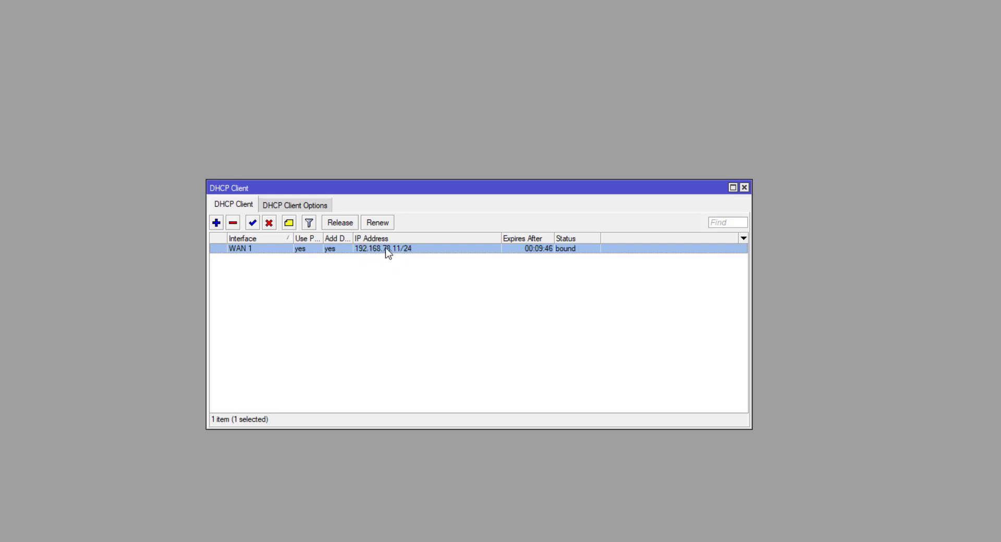
pyautogui.moveTo(386, 250)
pyautogui.click(744, 187)
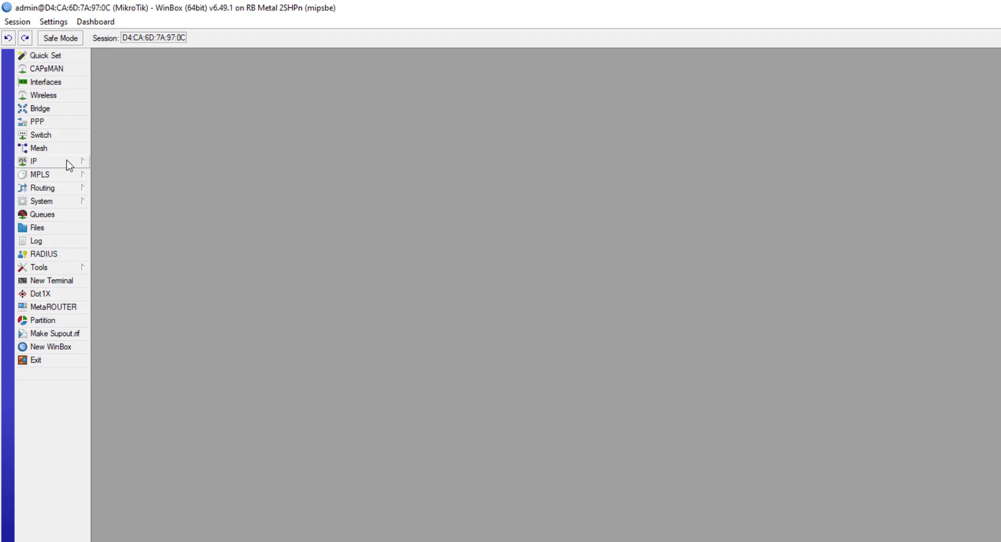
# Step: Go to IP > Addresses and start a new address entry
pyautogui.click(86, 164)
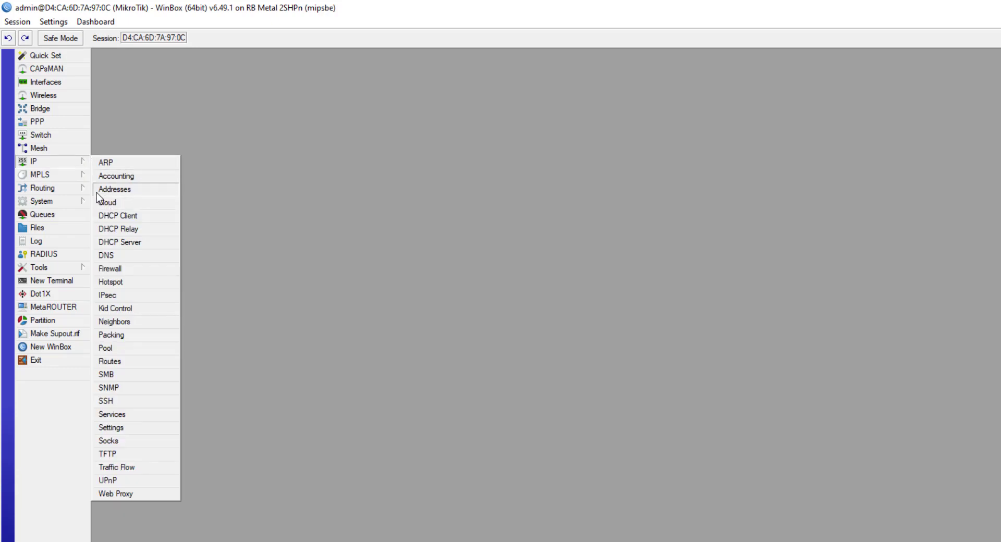
pyautogui.click(125, 192)
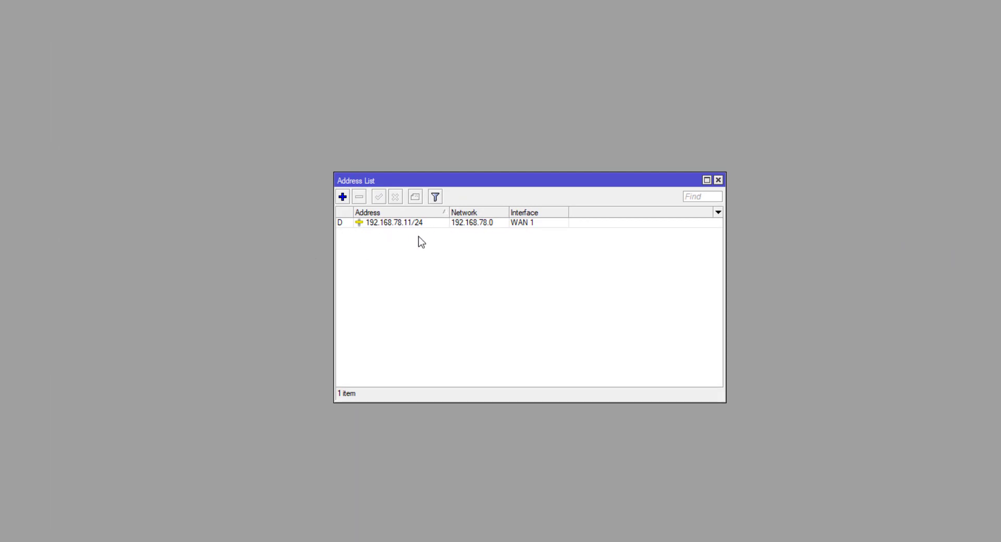
pyautogui.click(342, 197)
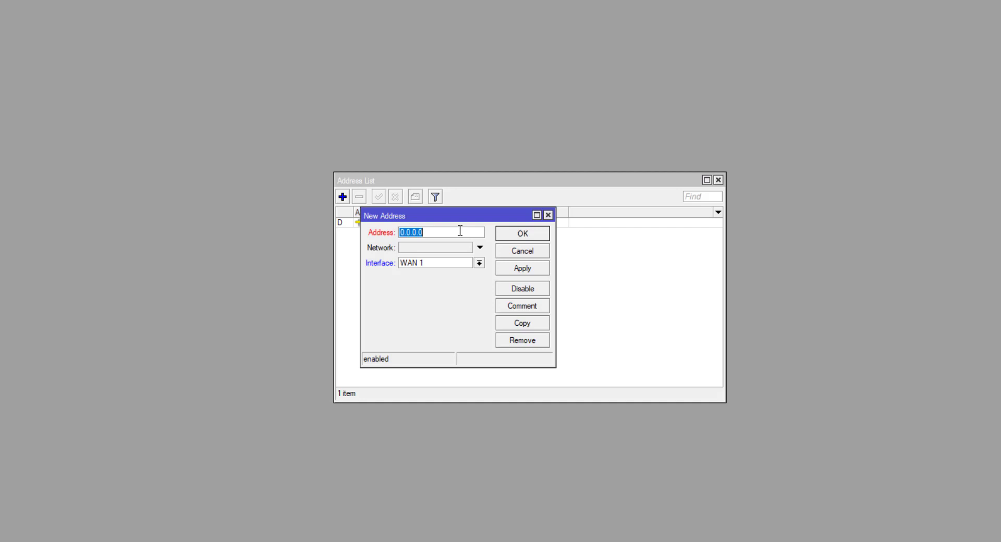
# Step: Save the new address 192.168.10.1/24 on the wlan1 interface
pyautogui.write('192.168.10.1/24')
pyautogui.click(480, 263)
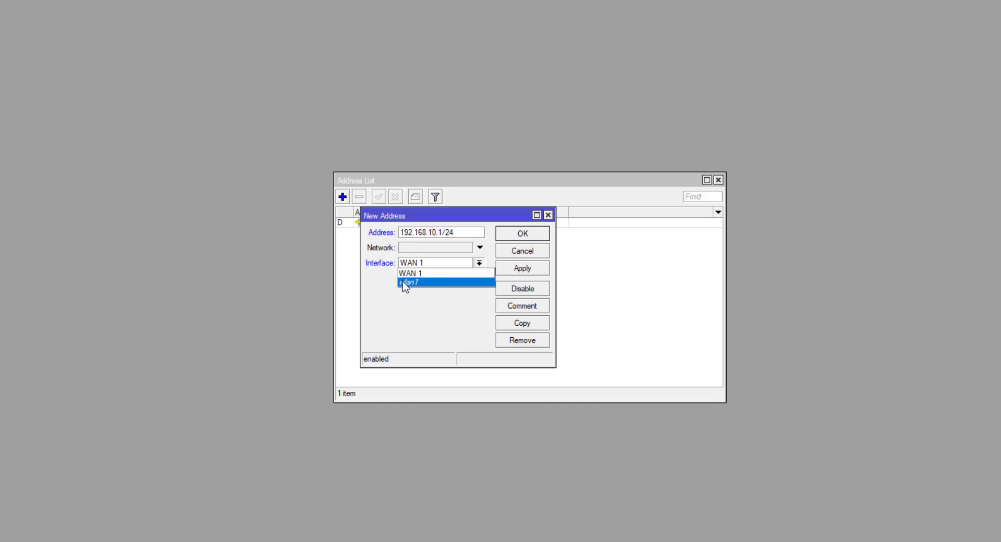
pyautogui.click(419, 283)
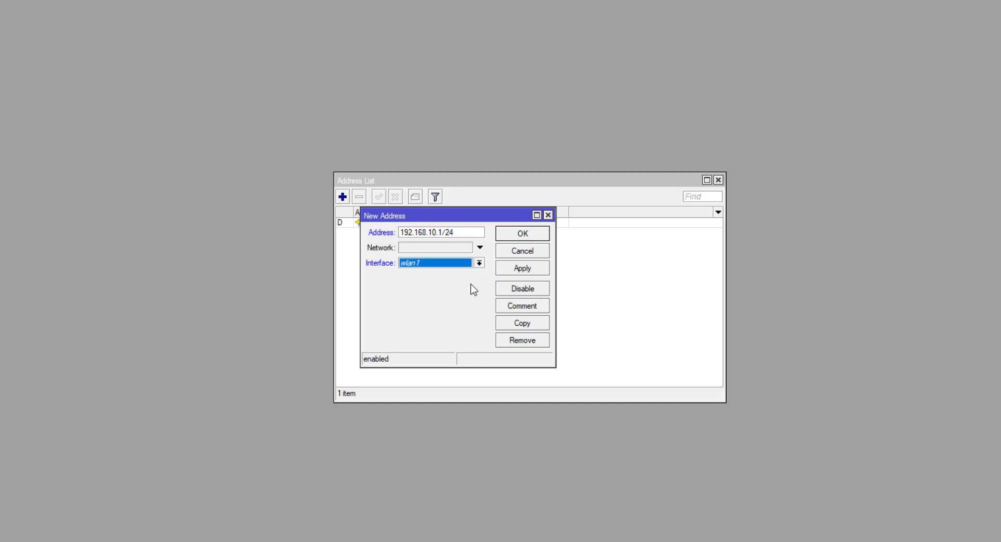
pyautogui.click(522, 269)
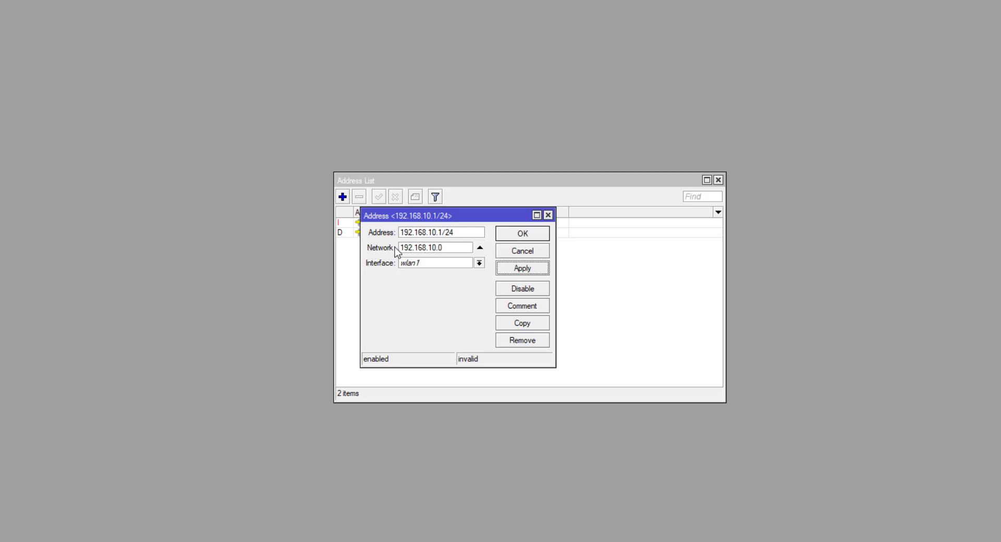
pyautogui.click(528, 236)
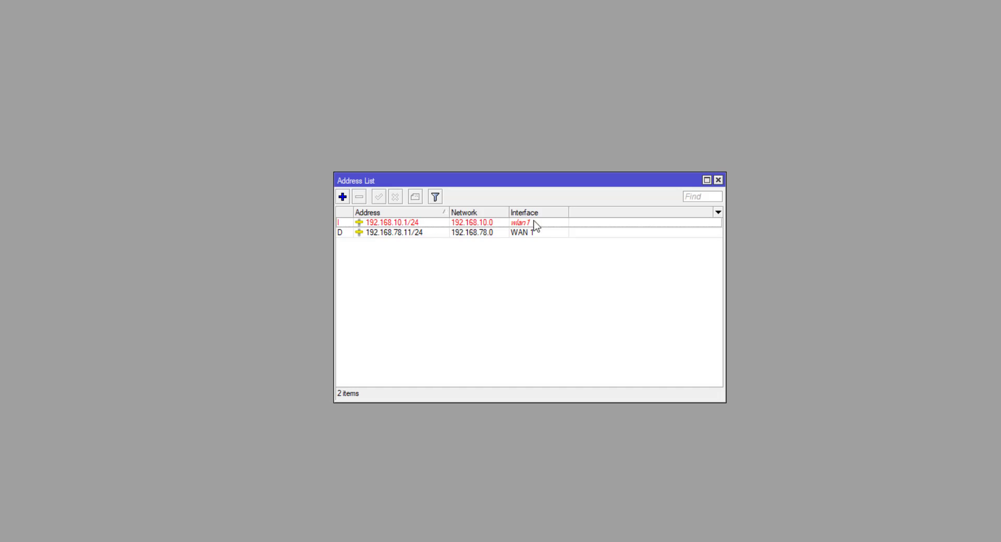
pyautogui.moveTo(530, 179); pyautogui.dragTo(329, 264)
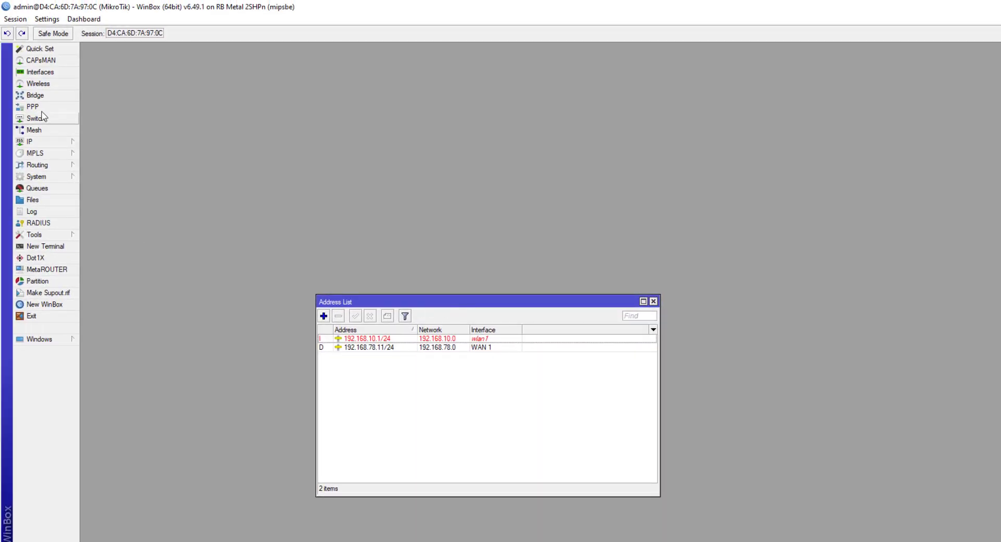
# Step: Enable the disabled wlan1 interface in the Interface List and close the Address List
pyautogui.click(38, 73)
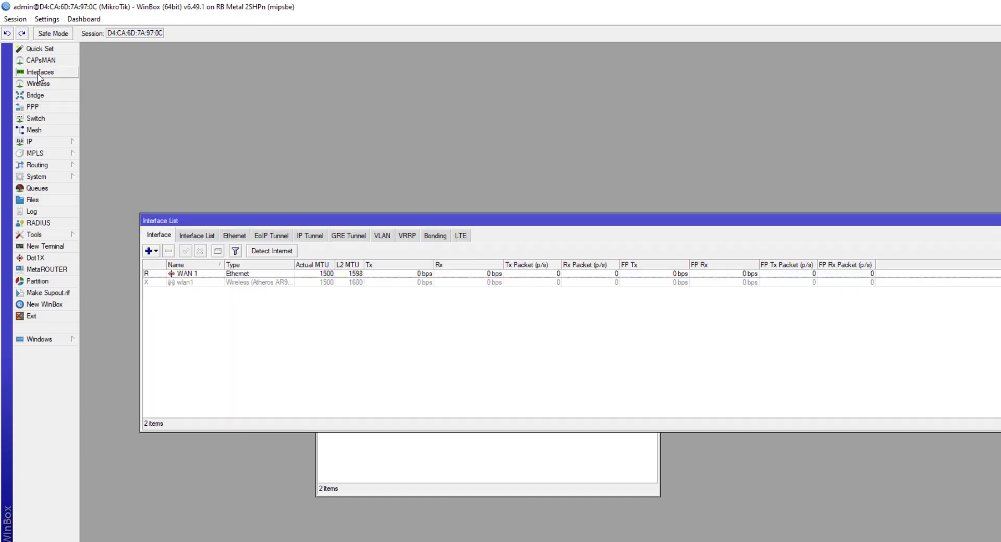
pyautogui.moveTo(412, 223); pyautogui.dragTo(415, 77)
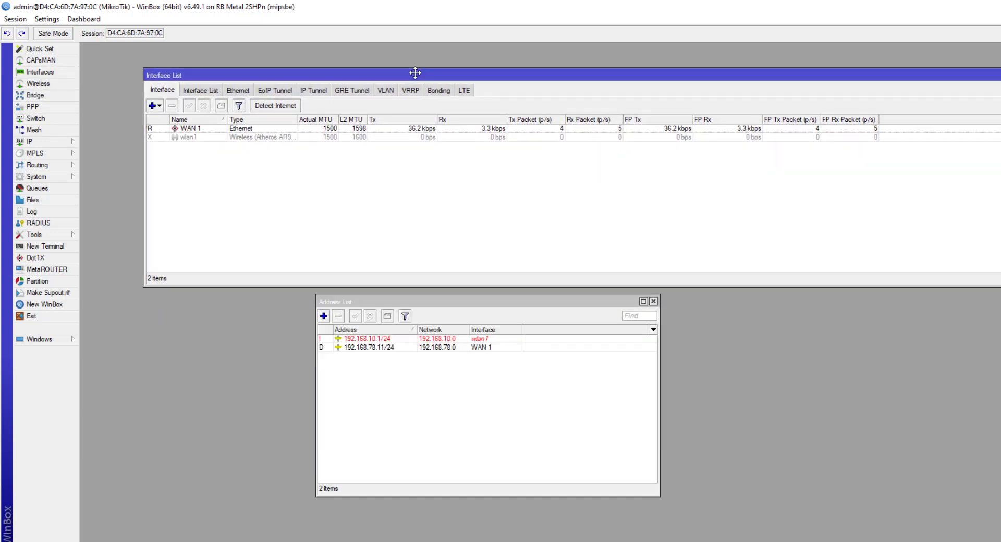
pyautogui.click(190, 138)
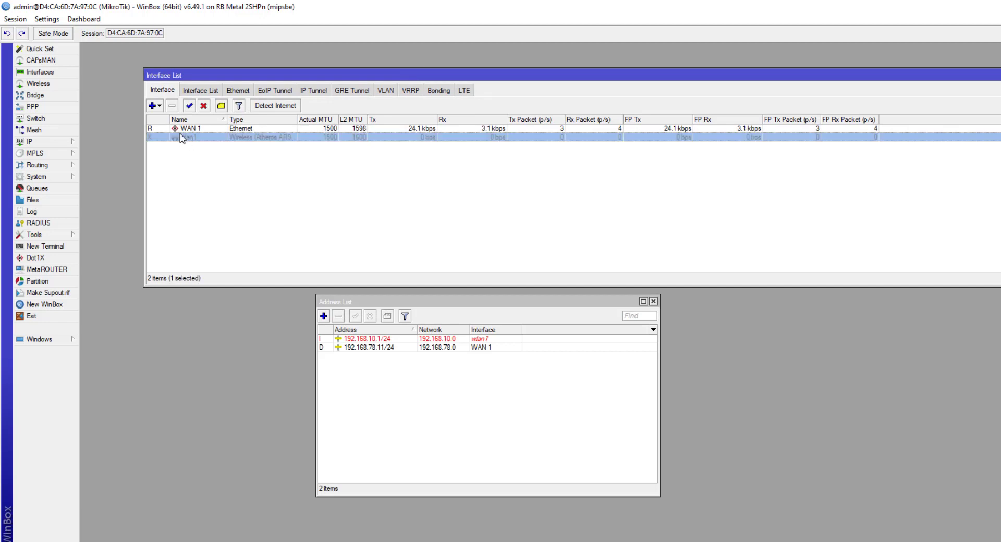
pyautogui.click(190, 107)
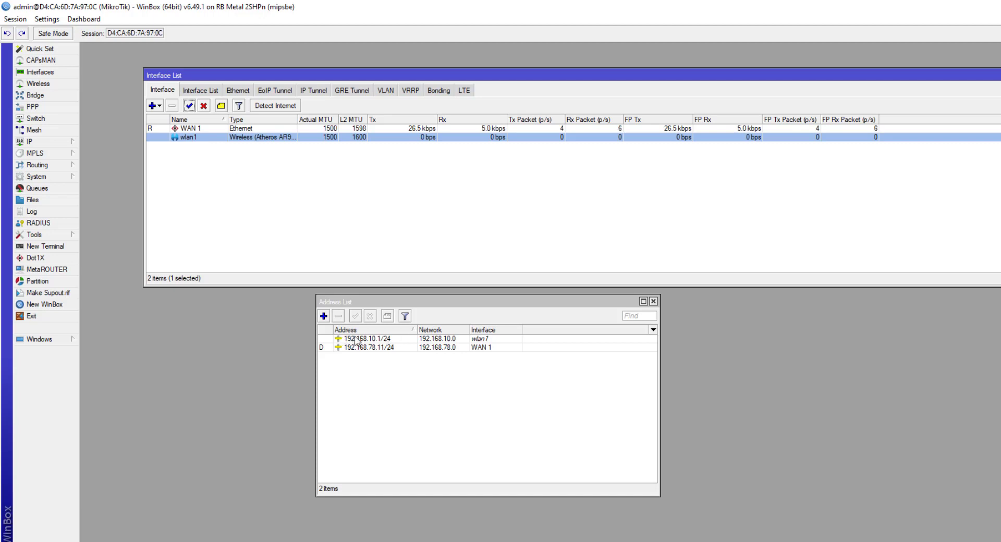
pyautogui.click(408, 304)
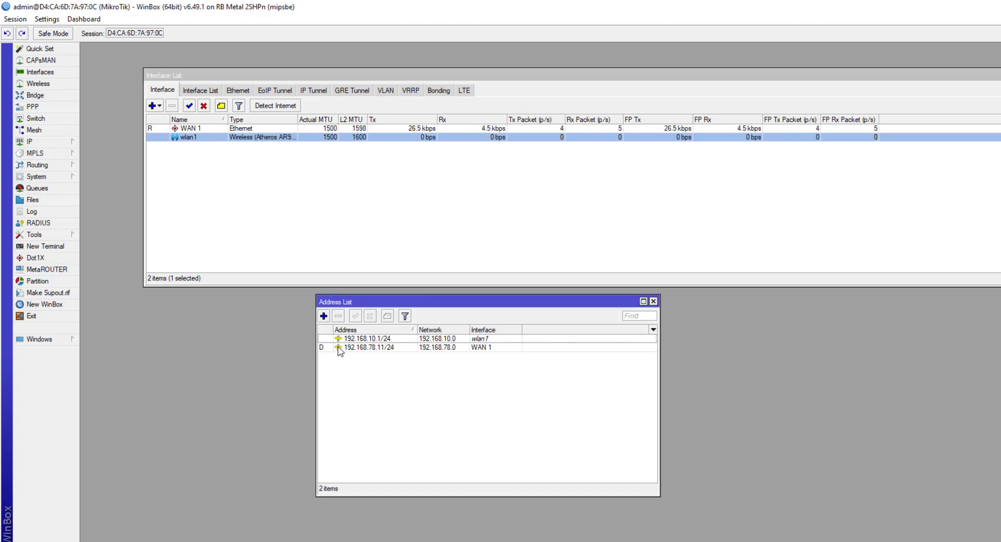
pyautogui.click(653, 301)
pyautogui.moveTo(472, 79); pyautogui.dragTo(468, 196)
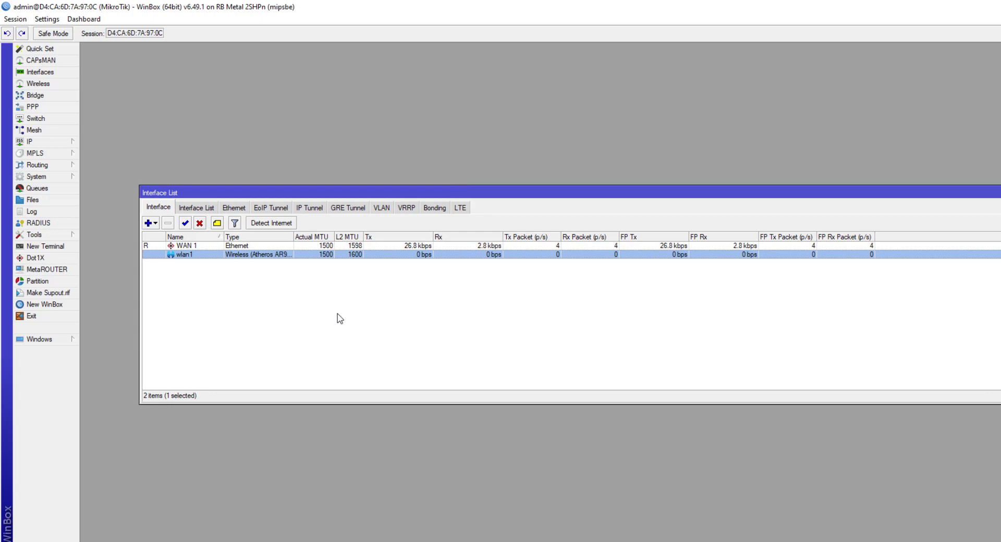
# Step: Put wlan1 in ap bridge mode on band 2GHz-B/G/N, keeping frequency 2412
pyautogui.doubleClick(185, 255)
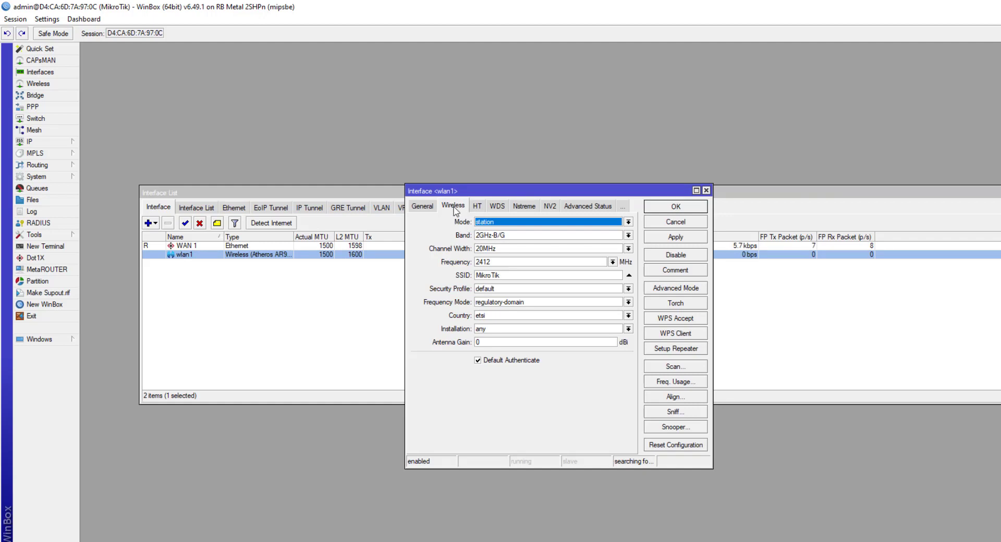
pyautogui.click(629, 223)
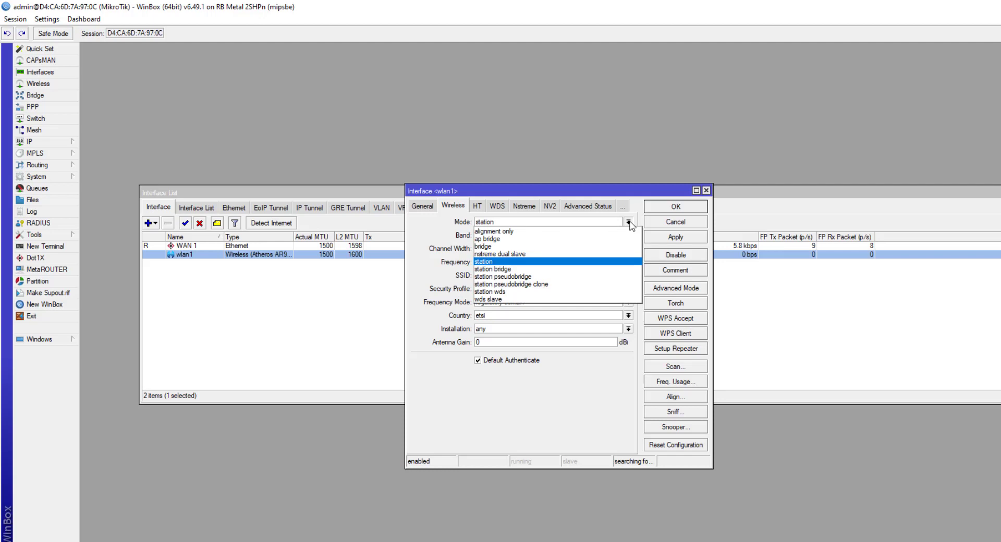
pyautogui.click(550, 240)
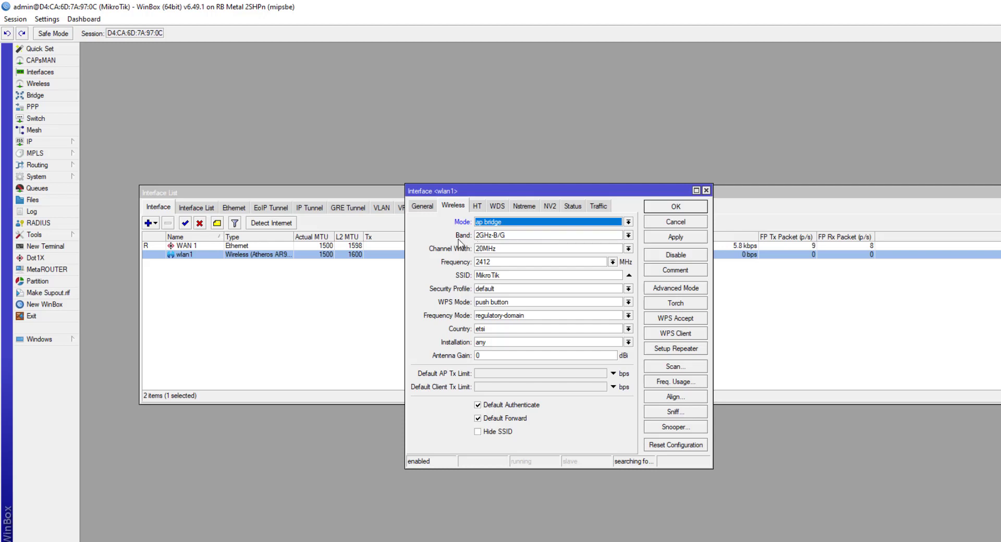
pyautogui.click(630, 235)
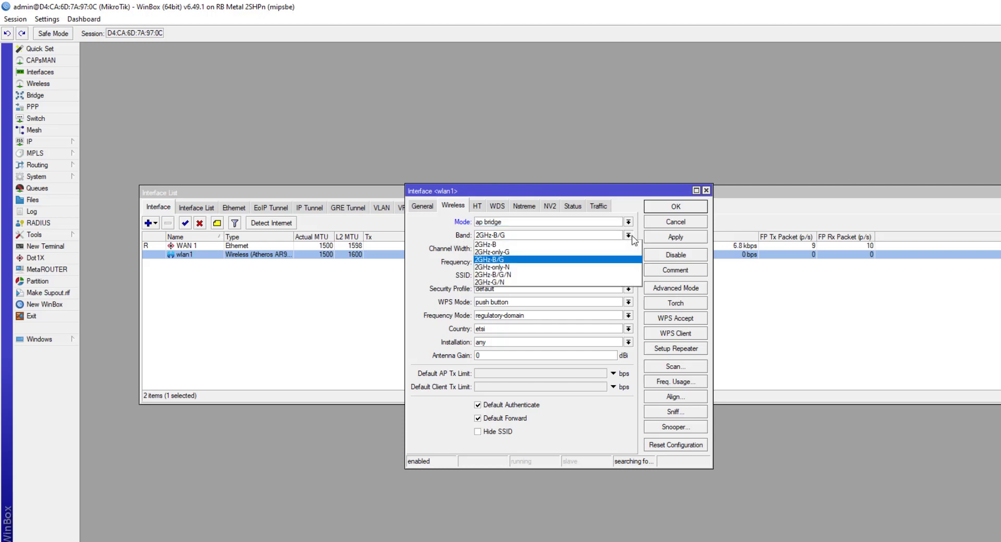
pyautogui.click(504, 275)
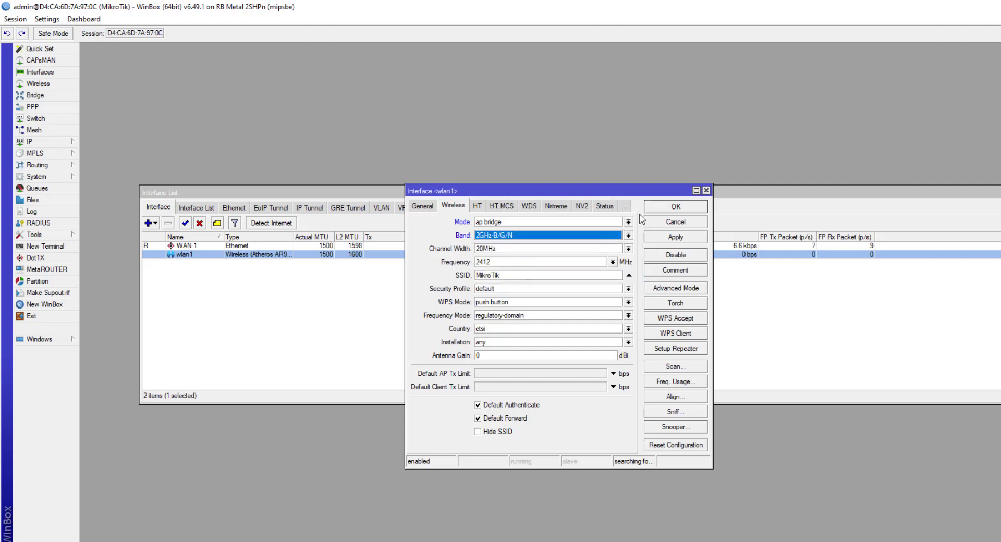
pyautogui.click(613, 262)
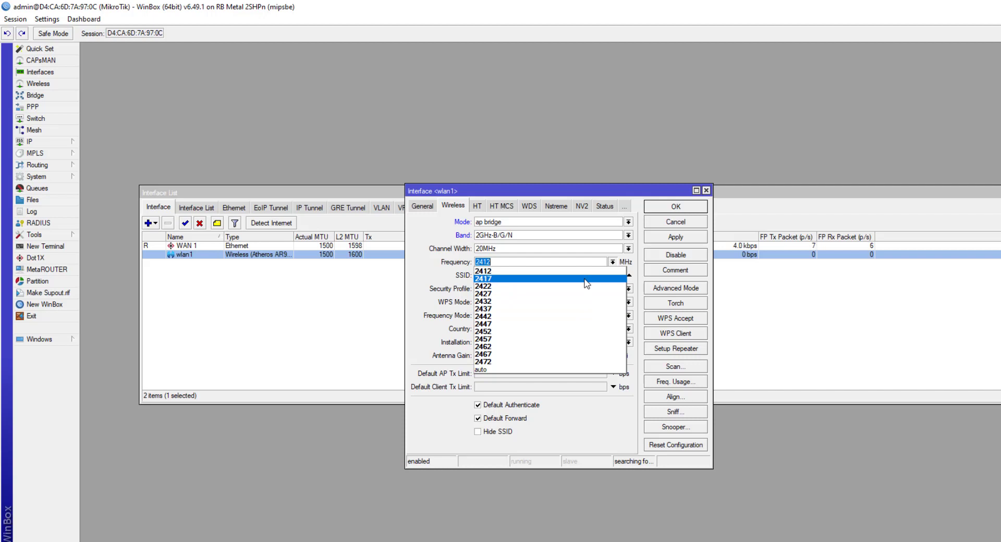
pyautogui.click(447, 287)
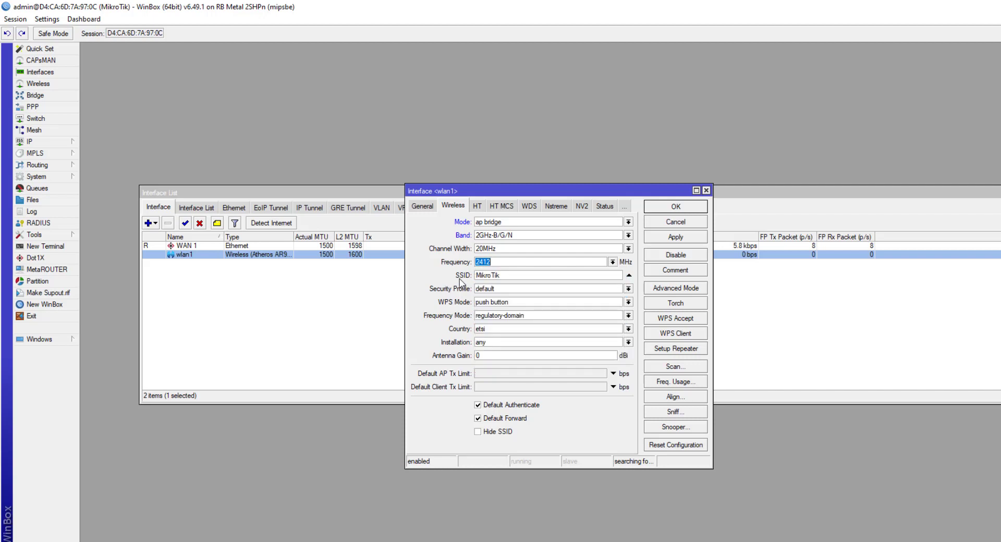
# Step: Set wlan1's SSID to Casa, keep country etsi, and apply and close the settings
pyautogui.press('Tab')
pyautogui.write('C')
pyautogui.moveTo(492, 277); pyautogui.dragTo(454, 276)
pyautogui.click(572, 276)
pyautogui.click(630, 329)
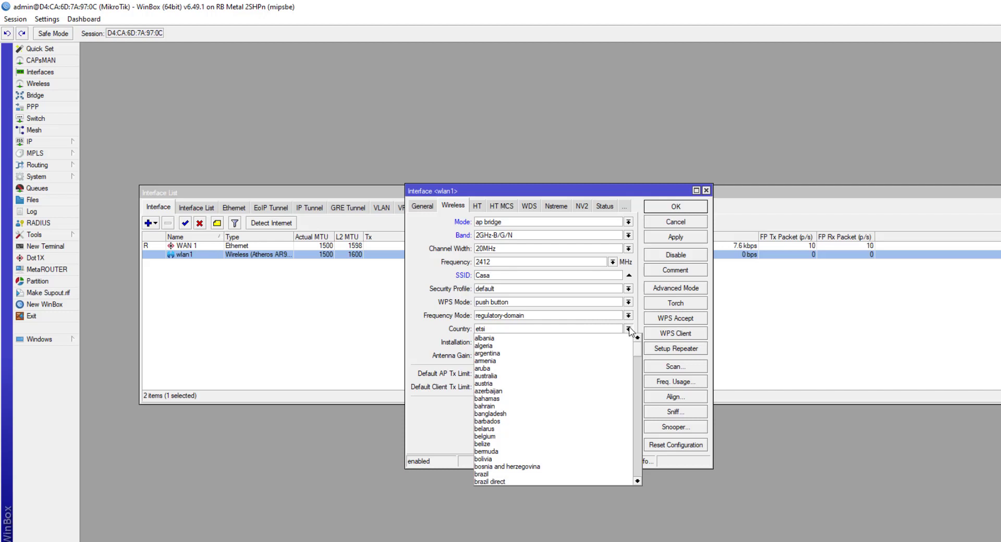
pyautogui.click(630, 329)
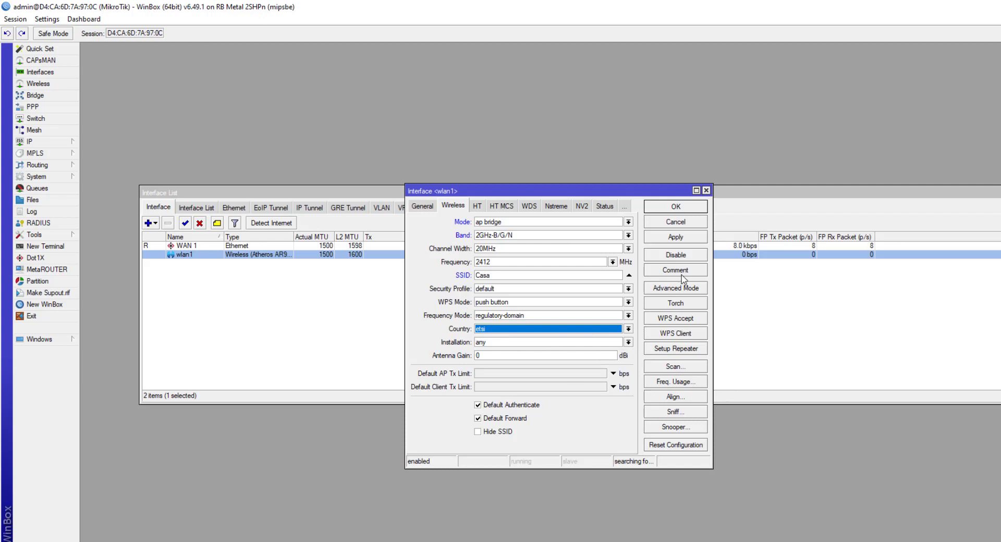
pyautogui.click(677, 239)
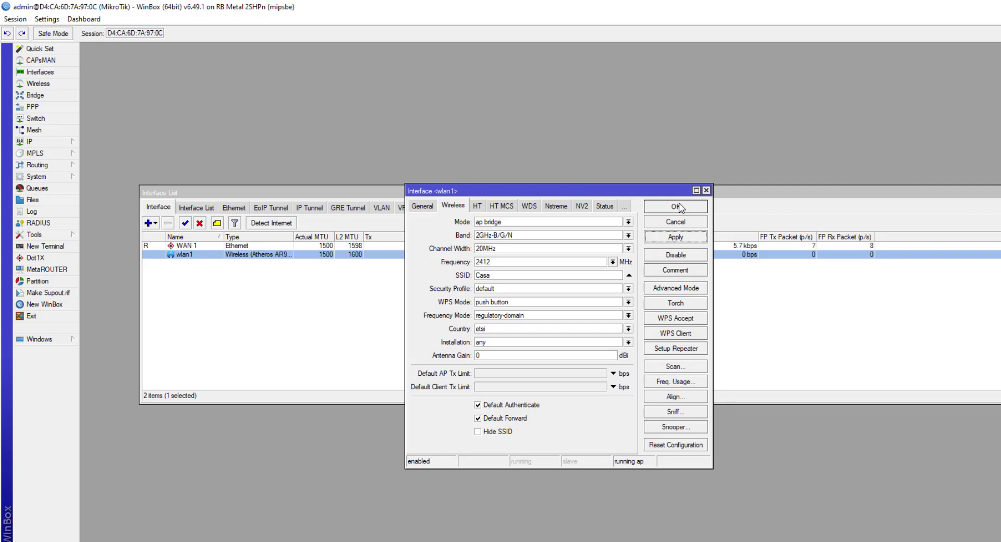
pyautogui.click(677, 207)
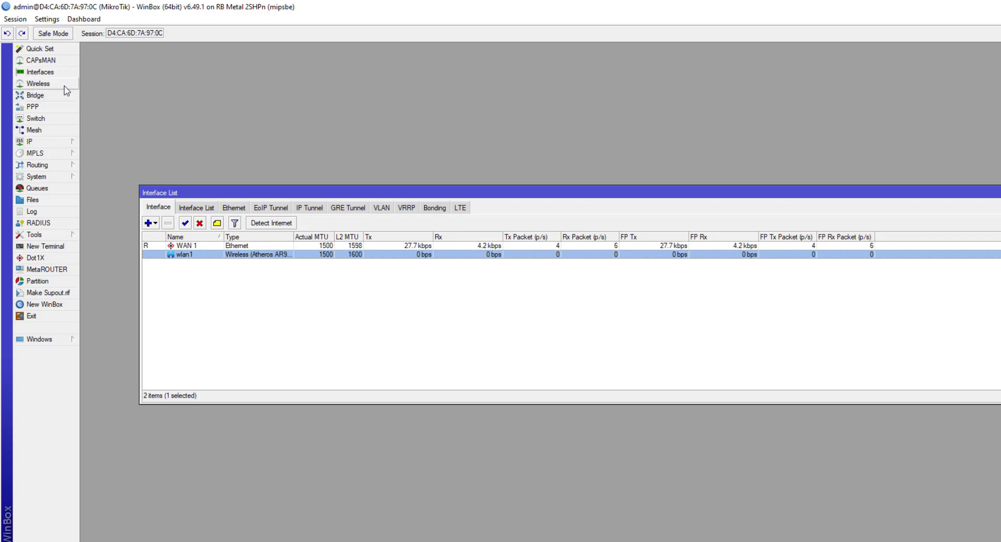
# Step: Add a new wireless security profile named clave_wifi
pyautogui.click(48, 85)
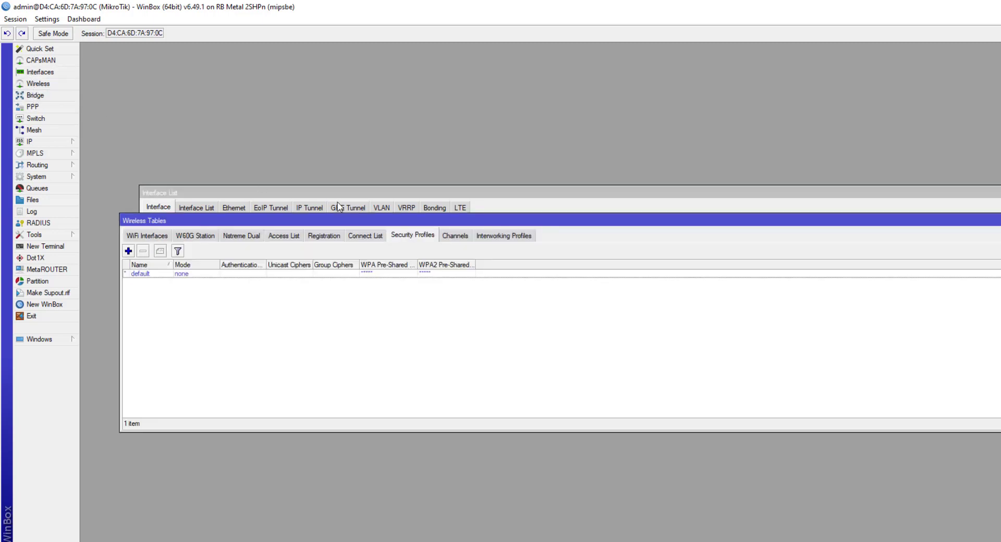
pyautogui.moveTo(520, 223); pyautogui.dragTo(518, 187)
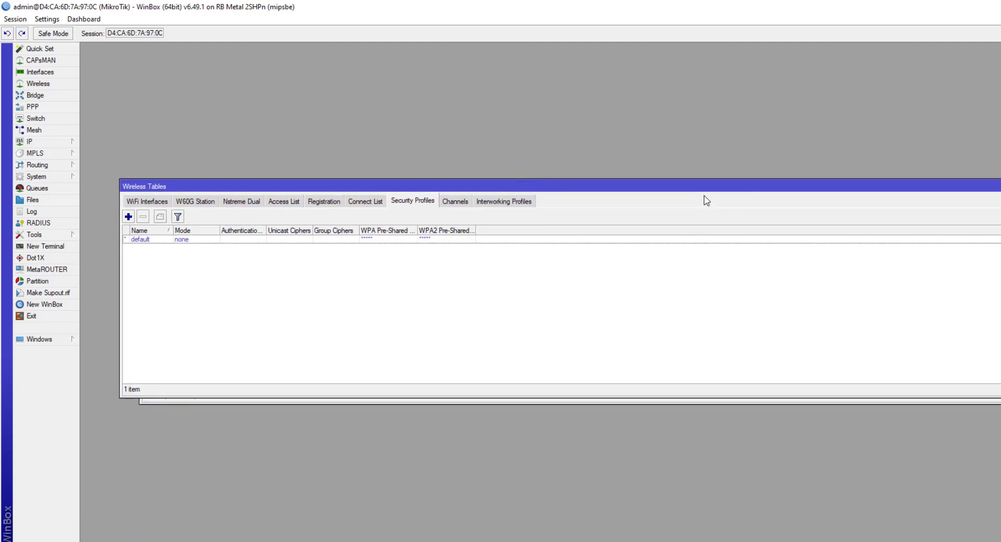
pyautogui.moveTo(677, 191); pyautogui.dragTo(677, 191)
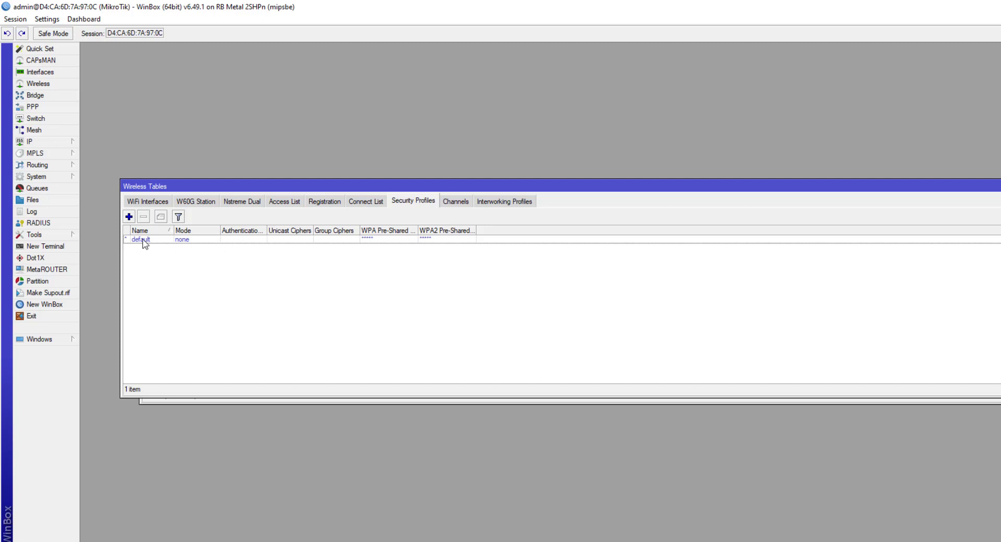
pyautogui.click(129, 217)
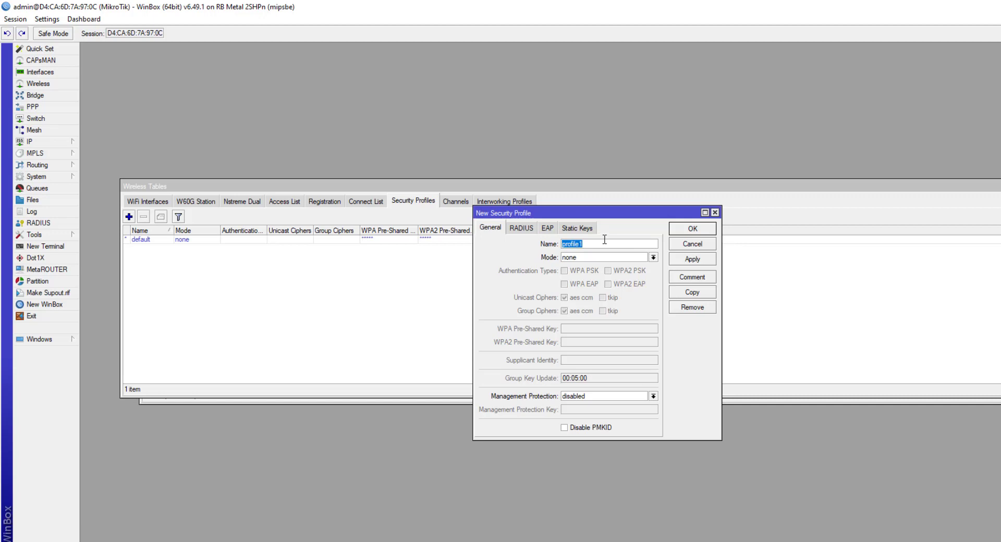
pyautogui.write('clave_wifi')
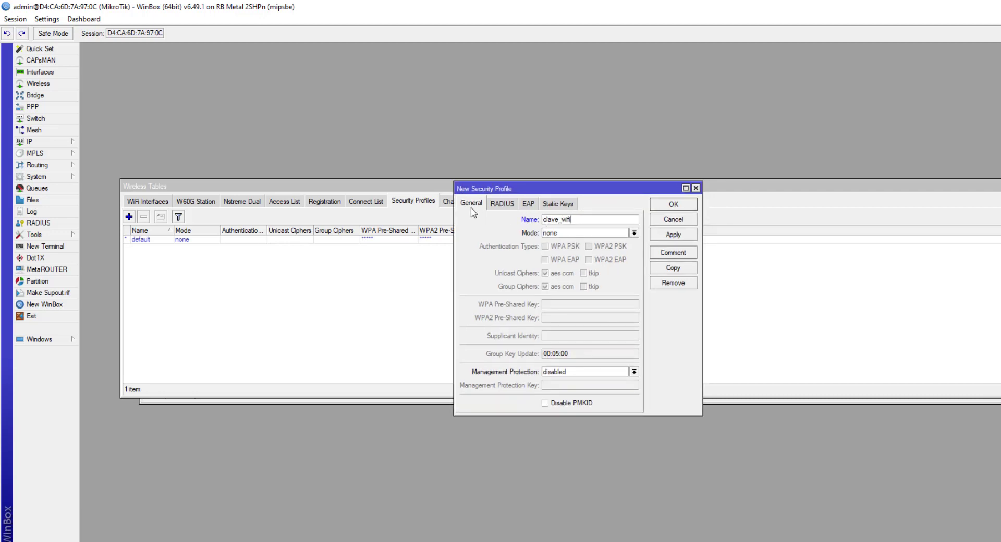
# Step: Set clave_wifi to dynamic keys with WPA and WPA2 PSK and tkip unicast and group ciphers
pyautogui.click(634, 233)
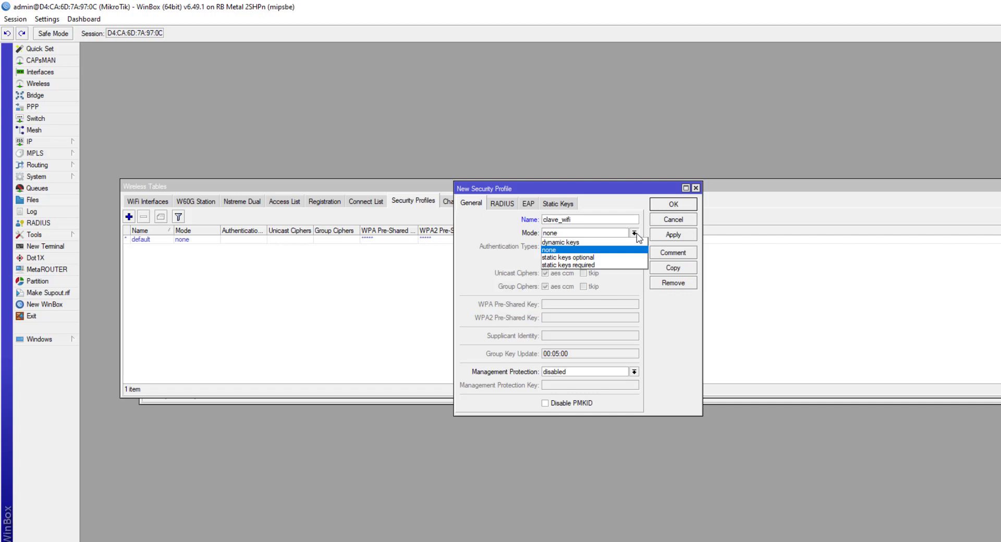
pyautogui.click(592, 242)
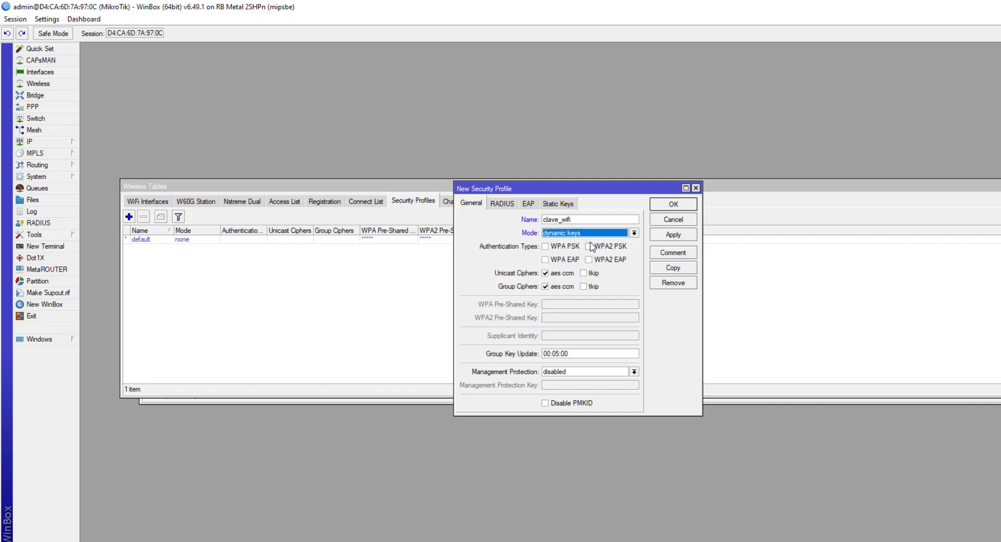
pyautogui.click(546, 247)
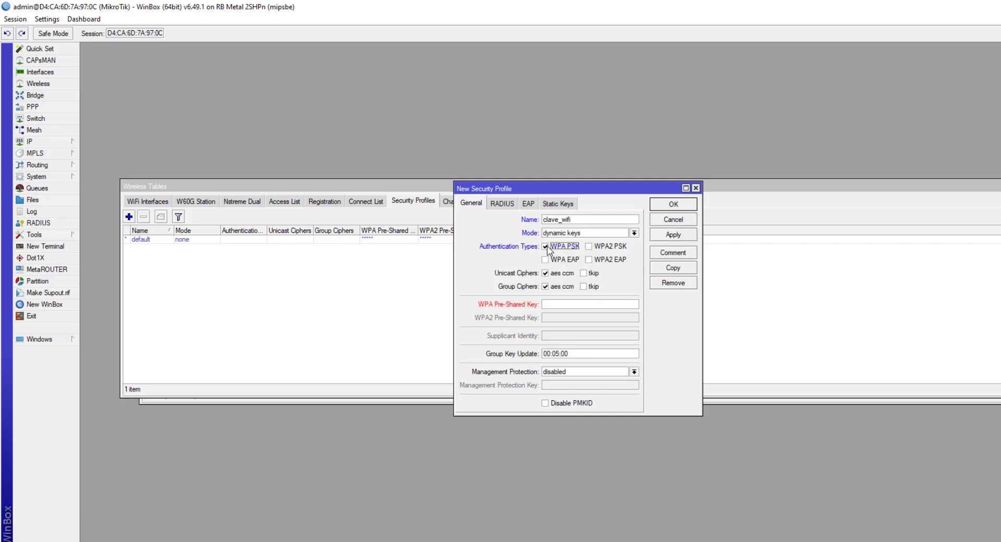
pyautogui.click(589, 247)
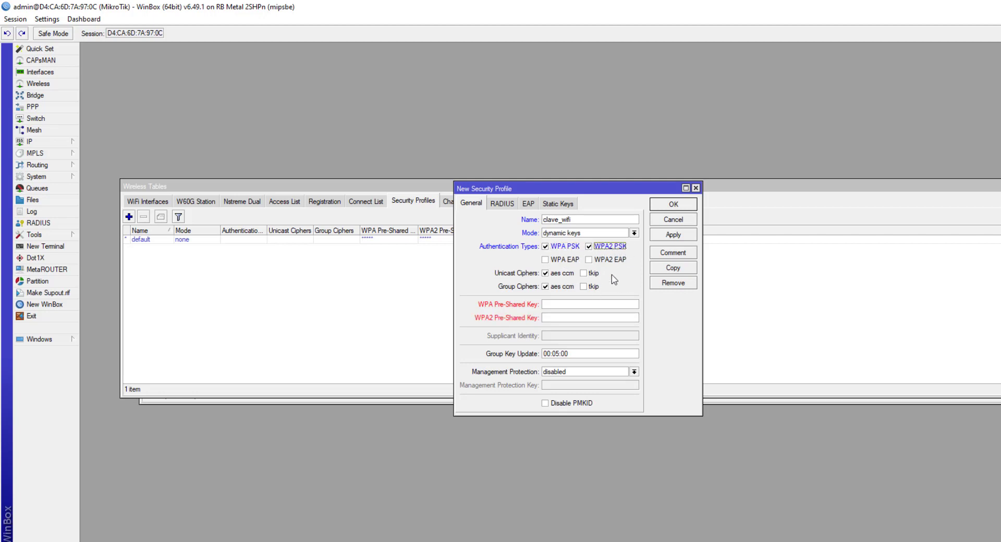
pyautogui.click(585, 274)
pyautogui.click(584, 287)
# Step: Enter the WPA and WPA2 pre-shared keys and save the clave_wifi profile
pyautogui.click(579, 307)
pyautogui.write('11')
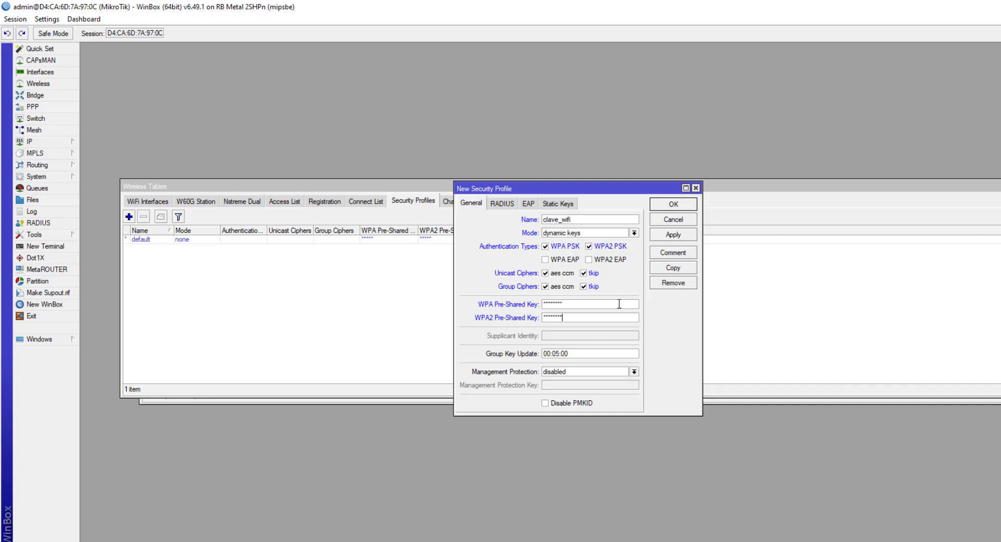
pyautogui.press('Tab')
pyautogui.click(678, 239)
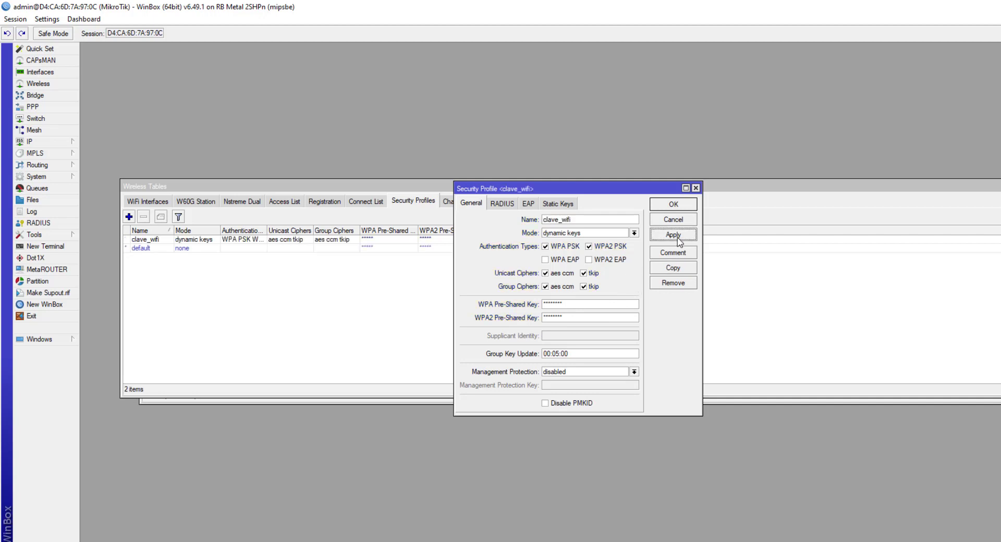
pyautogui.click(678, 204)
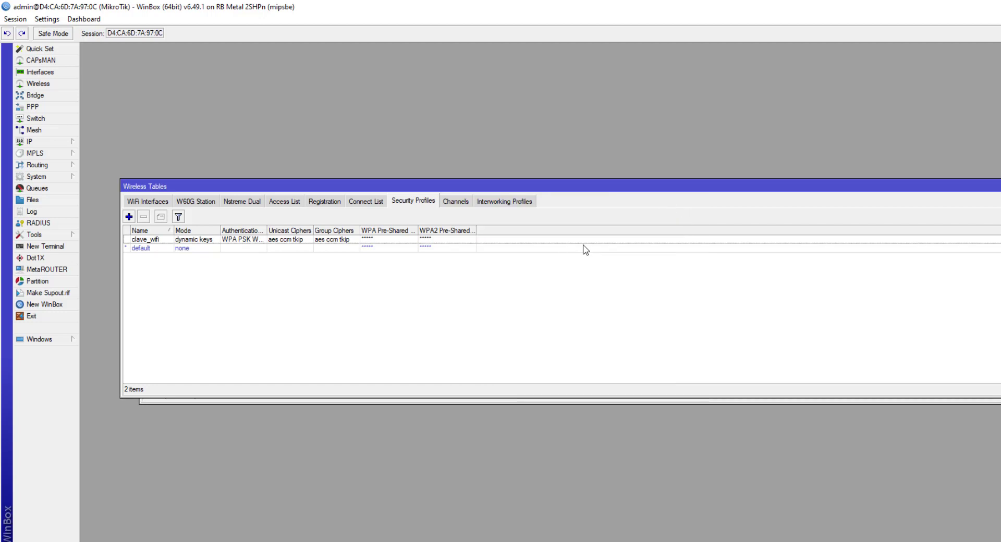
# Step: Assign the clave_wifi security profile to wlan1, then close the Interface List
pyautogui.press('Escape')
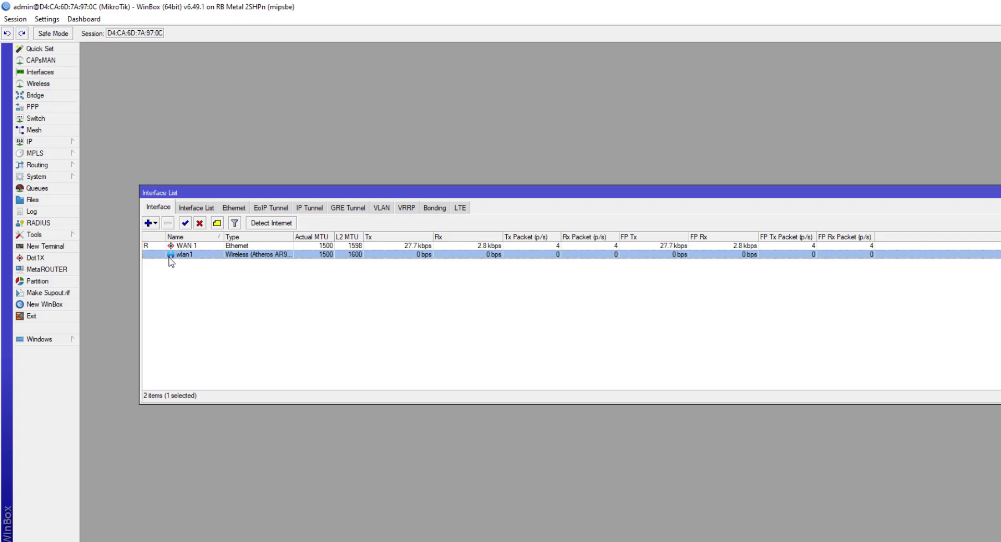
pyautogui.doubleClick(190, 256)
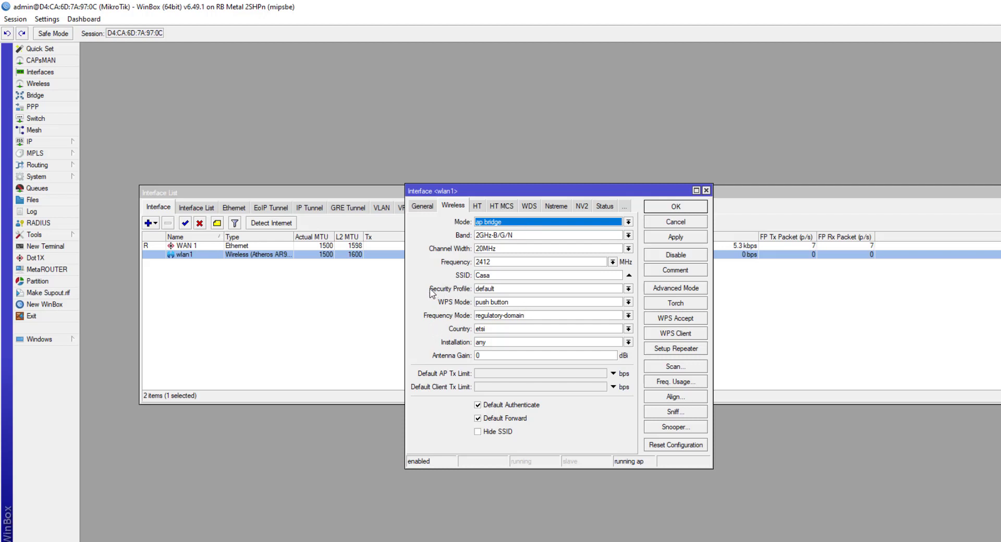
pyautogui.click(629, 289)
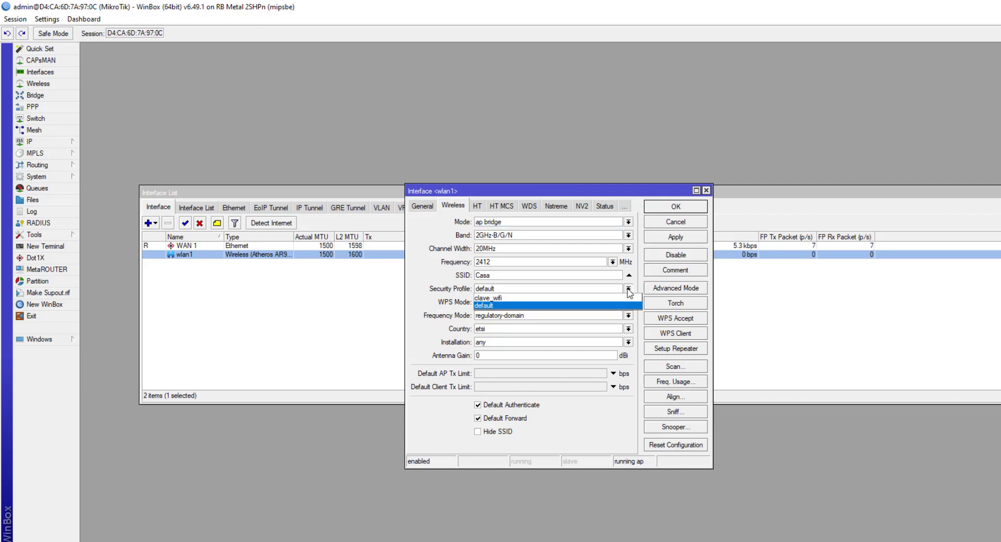
pyautogui.click(509, 299)
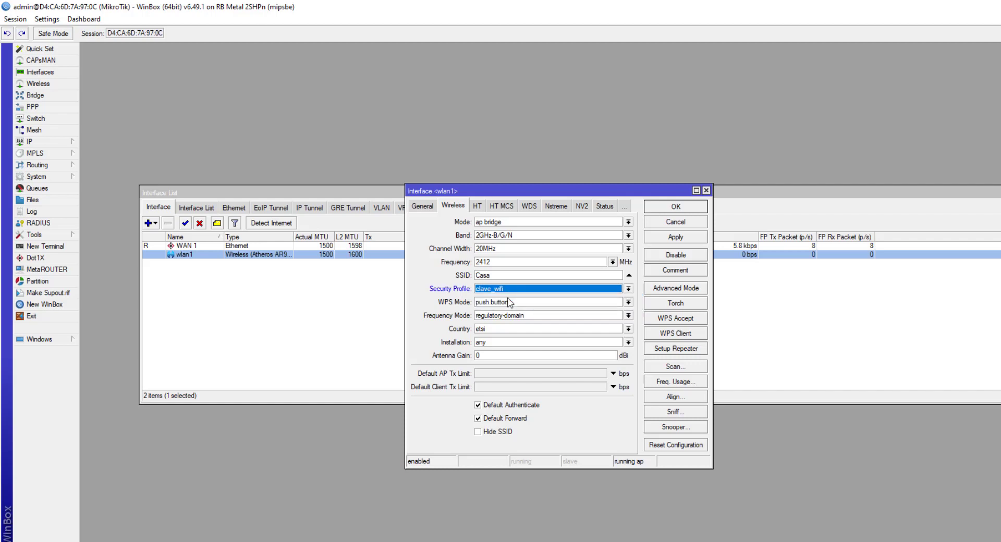
pyautogui.click(674, 238)
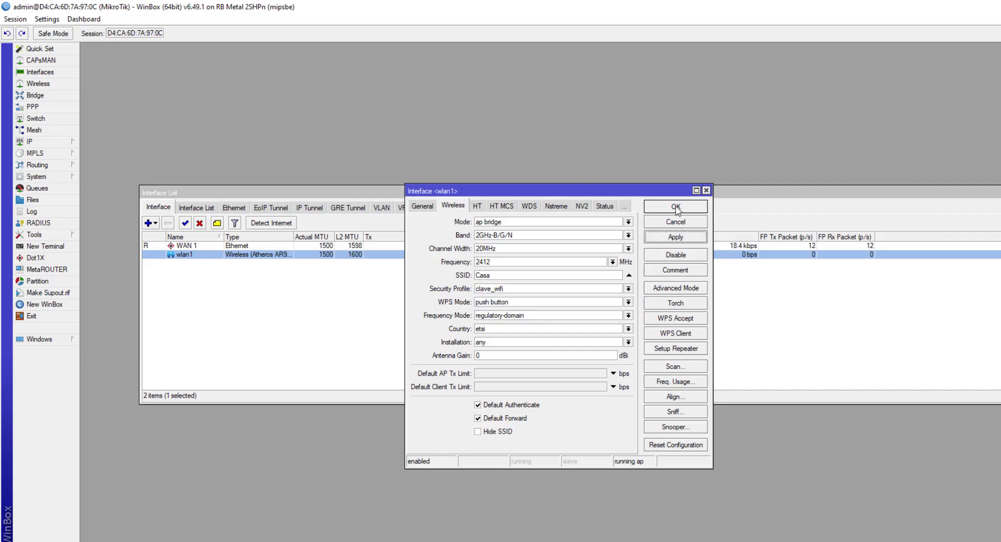
pyautogui.click(677, 208)
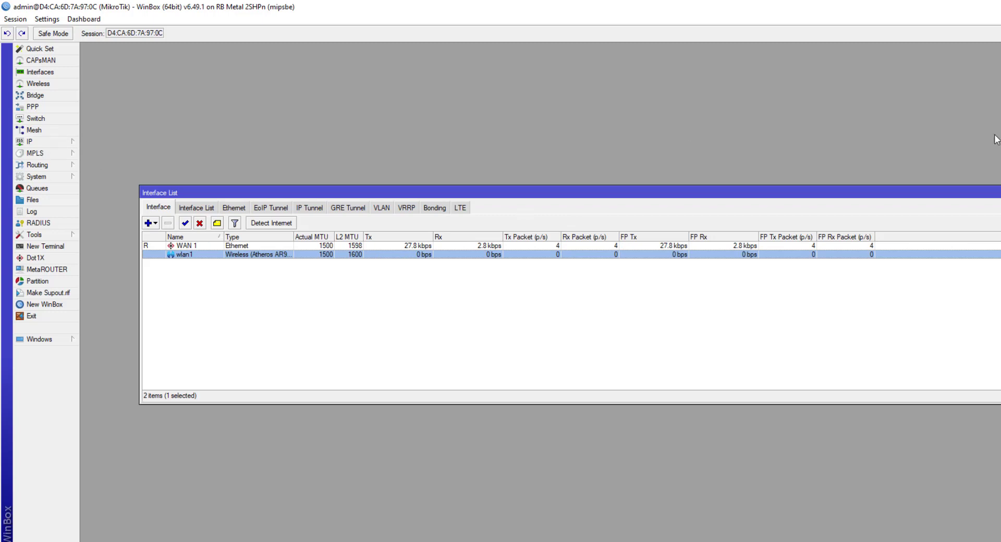
pyautogui.press('Escape')
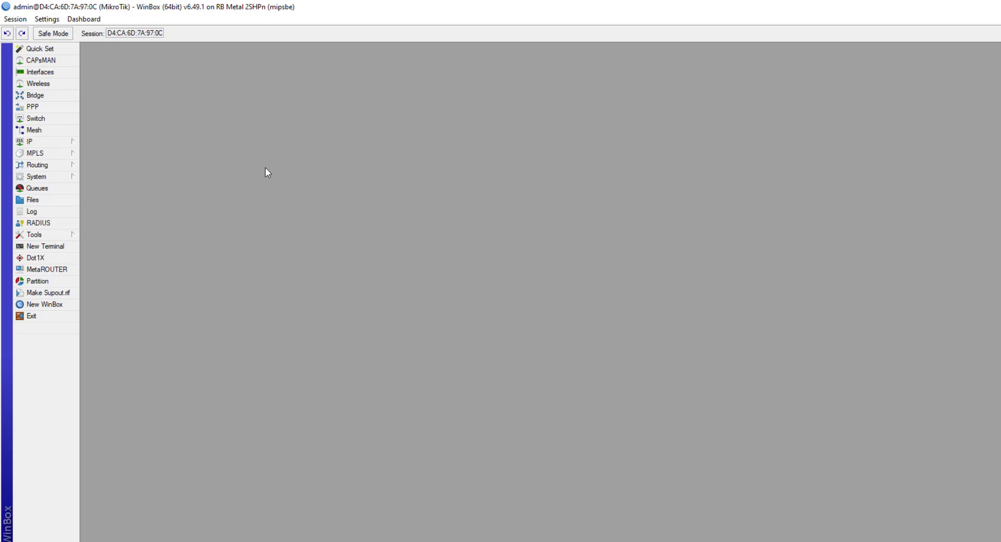
# Step: Start the DHCP Setup wizard from IP > DHCP Server and choose wlan1
pyautogui.click(48, 144)
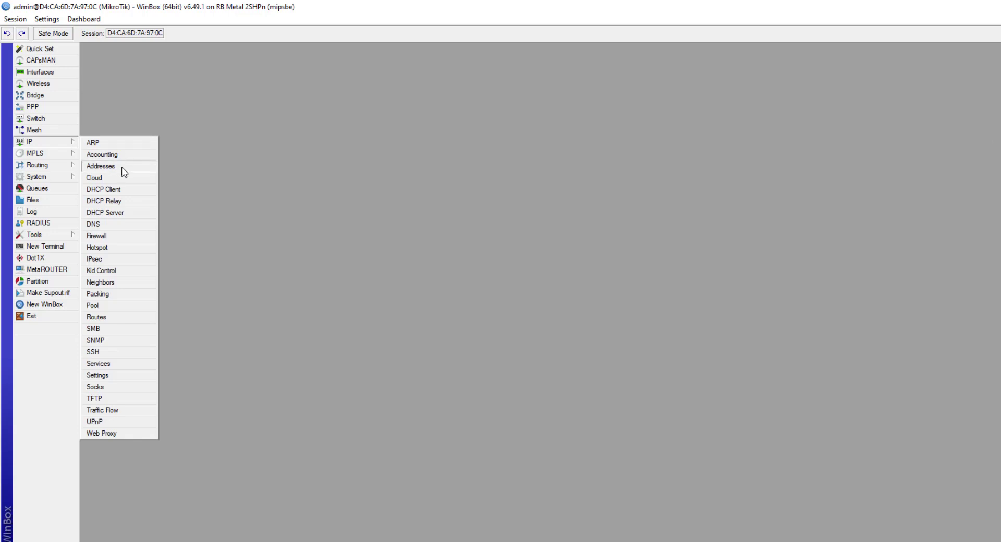
pyautogui.click(111, 214)
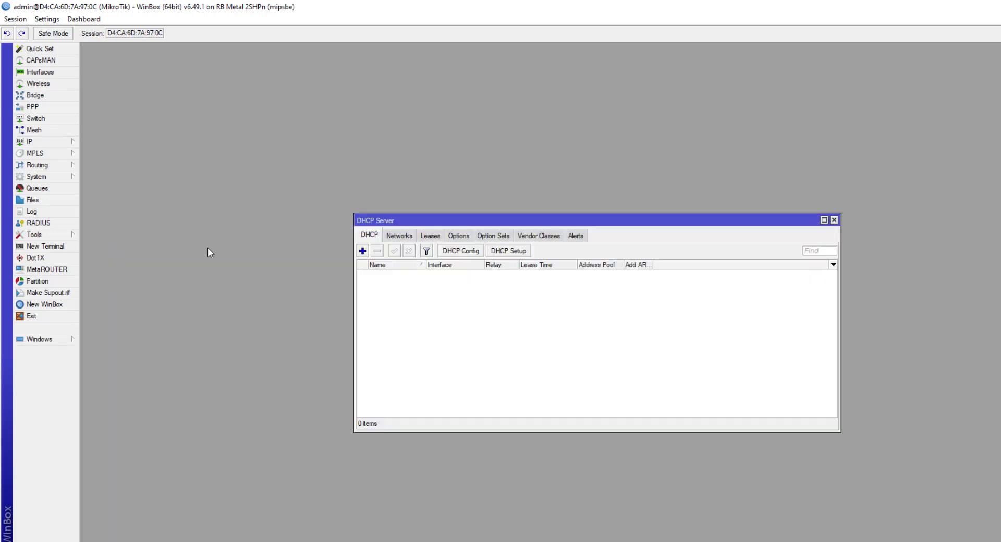
pyautogui.click(516, 253)
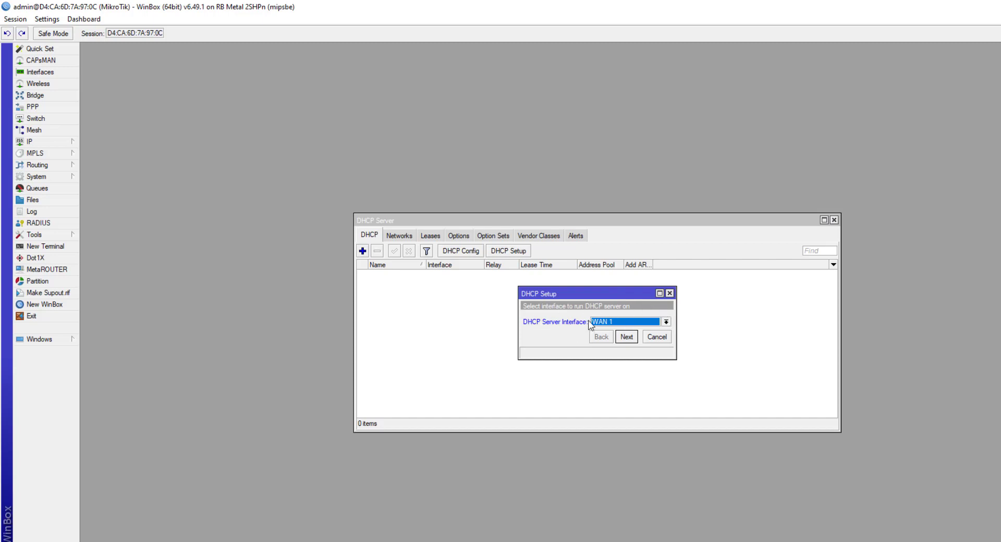
pyautogui.click(667, 322)
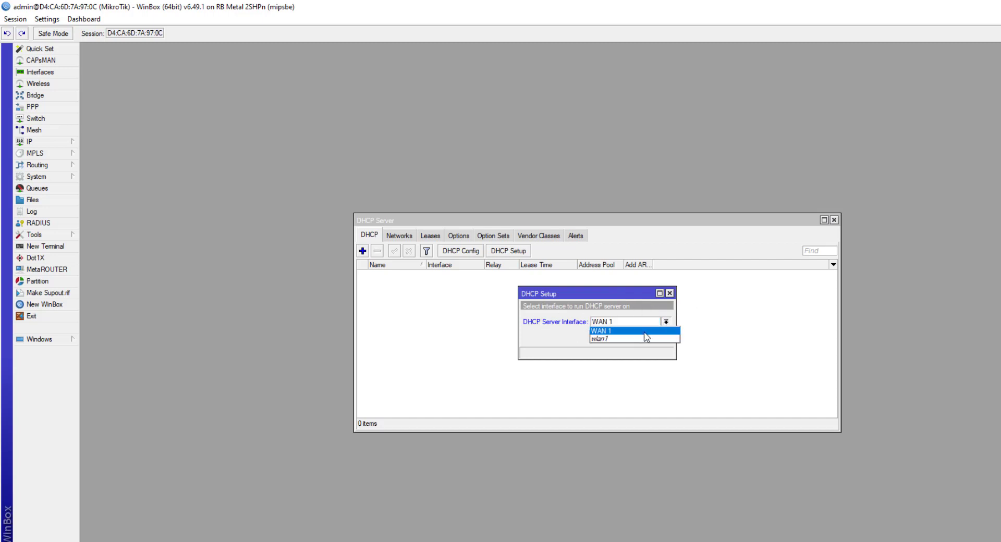
pyautogui.click(601, 340)
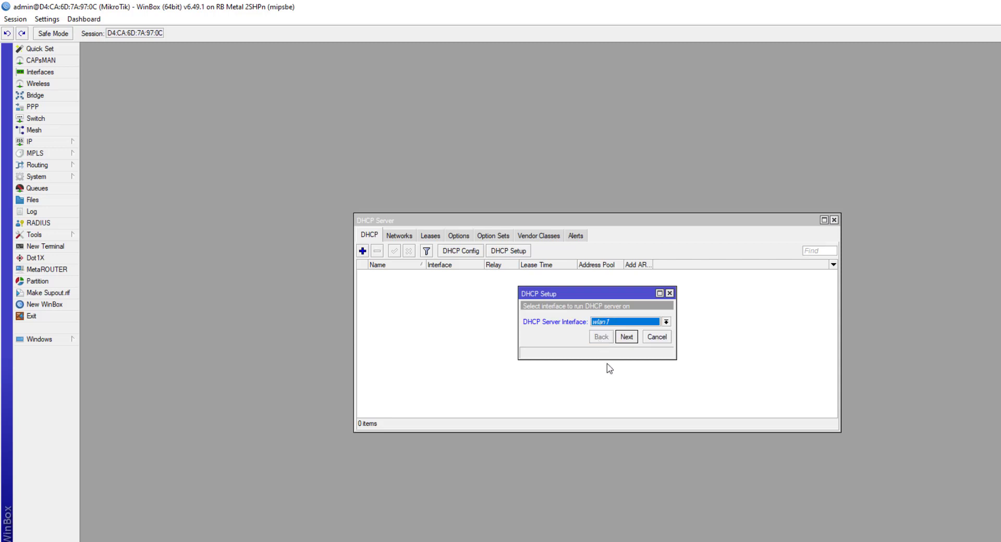
pyautogui.click(626, 338)
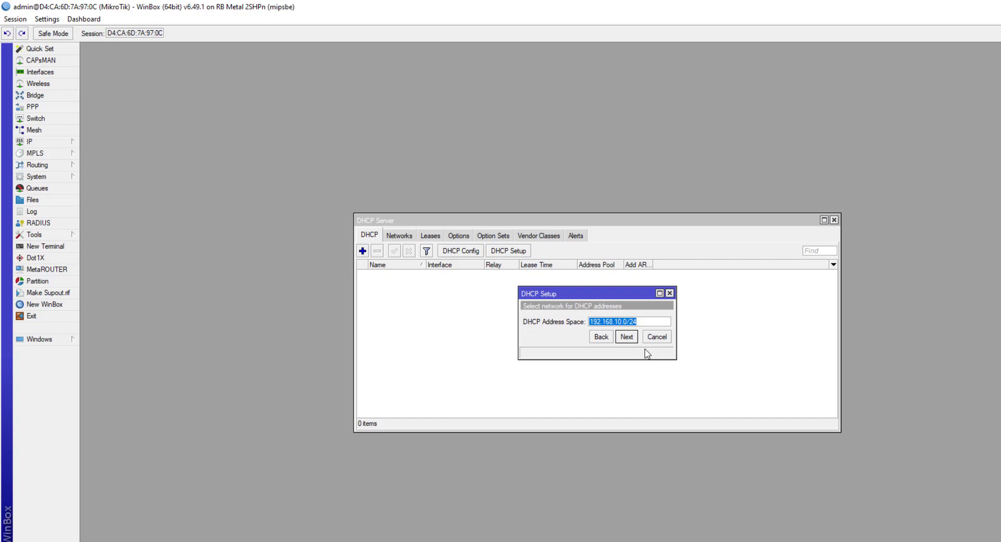
# Step: Accept address space 192.168.10.0/24, gateway 192.168.10.1 and the pool ending 192.168.10.254
pyautogui.click(628, 337)
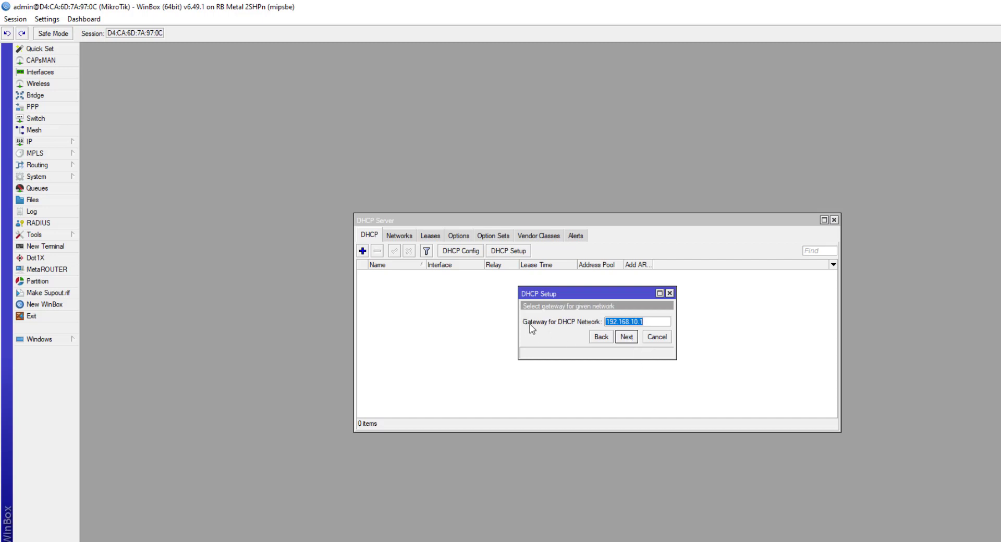
pyautogui.click(627, 337)
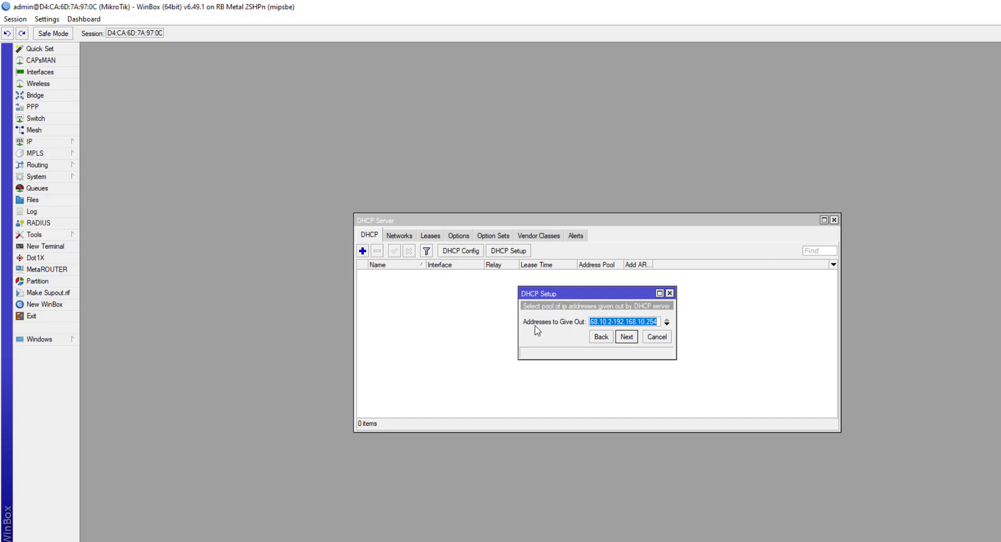
pyautogui.click(645, 321)
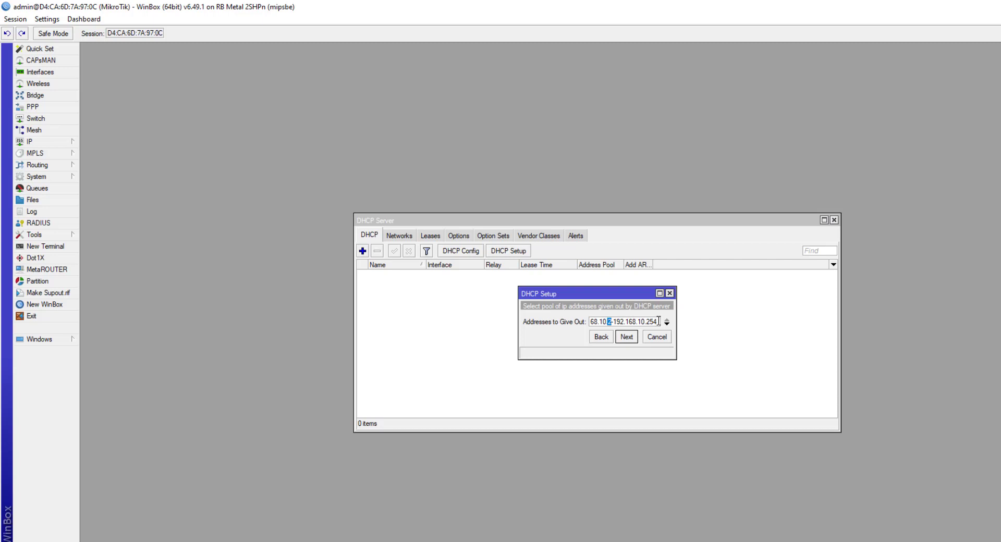
pyautogui.moveTo(659, 321); pyautogui.dragTo(646, 321)
pyautogui.click(632, 338)
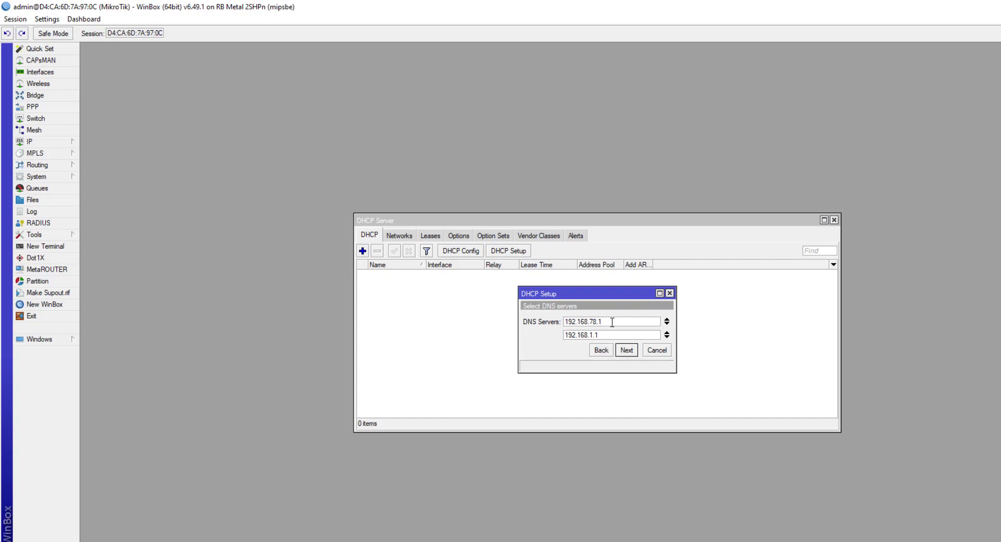
# Step: Add 8.8.8.8 as a third DNS server after 192.168.78.1 and 192.168.1.1
pyautogui.moveTo(609, 321); pyautogui.dragTo(565, 334)
pyautogui.click(604, 332)
pyautogui.click(667, 338)
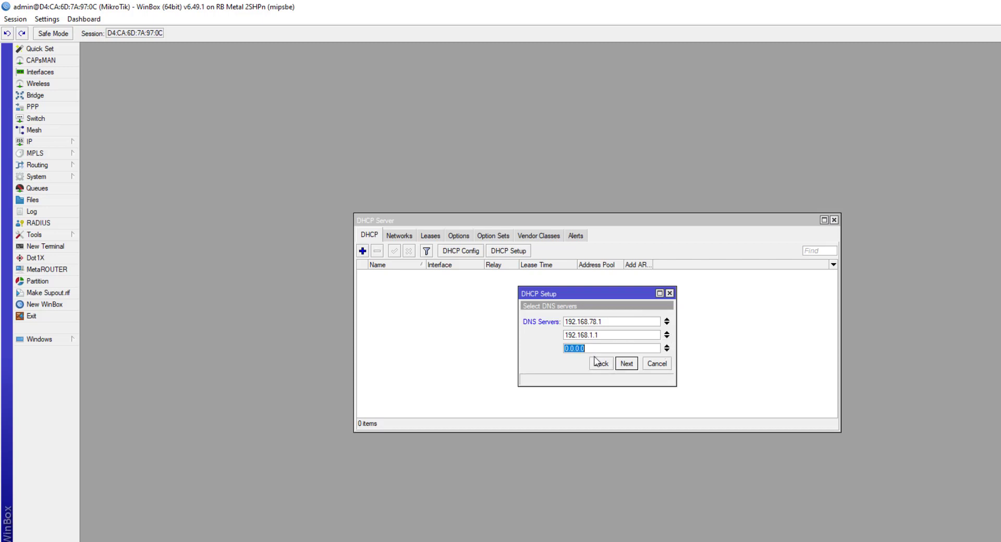
pyautogui.write('8.8.8.8')
pyautogui.click(627, 365)
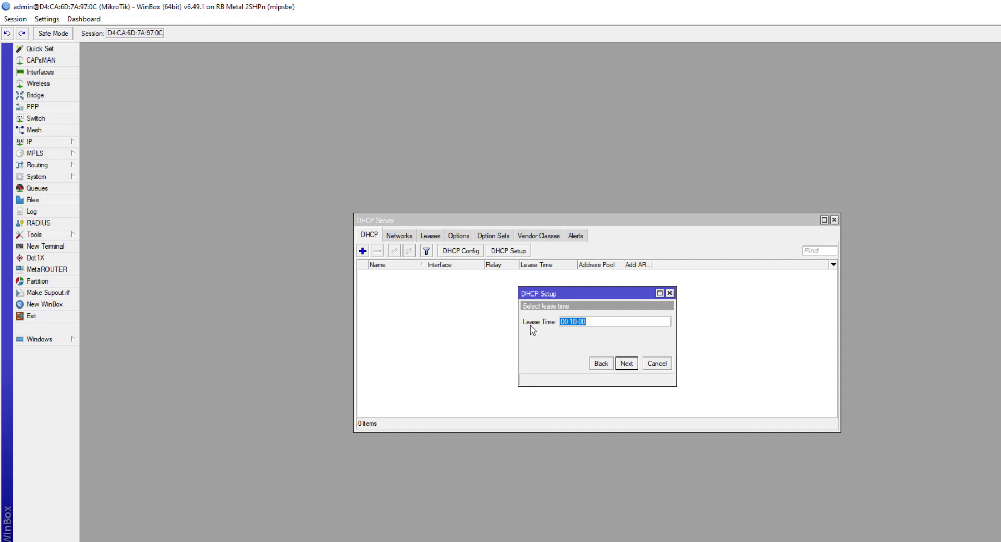
# Step: Change the lease time to 10:10:00 and complete the wizard, creating dhcp1 on wlan1
pyautogui.click(588, 322)
pyautogui.click(565, 322)
pyautogui.doubleClick(568, 322)
pyautogui.write('10')
pyautogui.doubleClick(576, 322)
pyautogui.write('00')
pyautogui.click(629, 367)
pyautogui.click(593, 323)
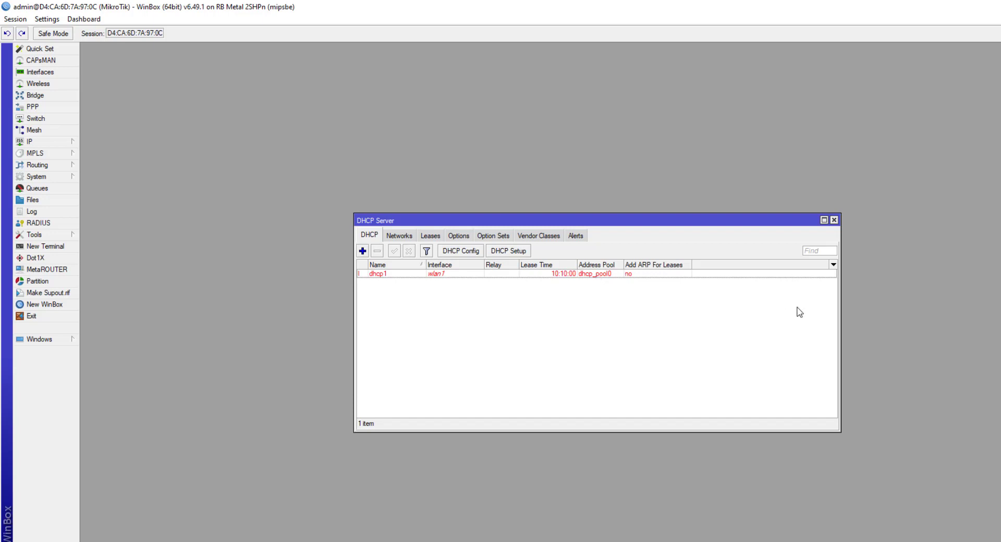
# Step: Close the DHCP Server window and start a new rule in the Firewall NAT list
pyautogui.click(834, 220)
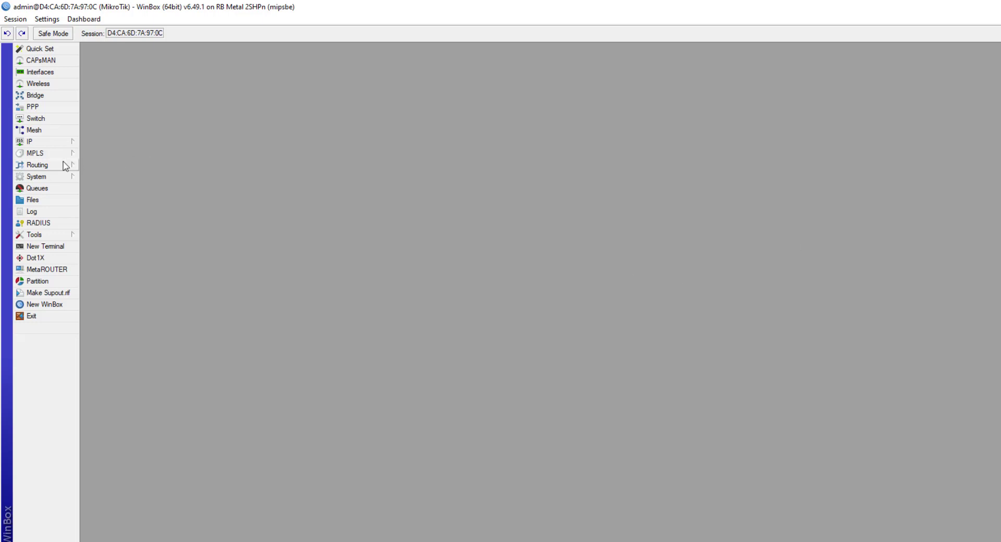
pyautogui.click(31, 143)
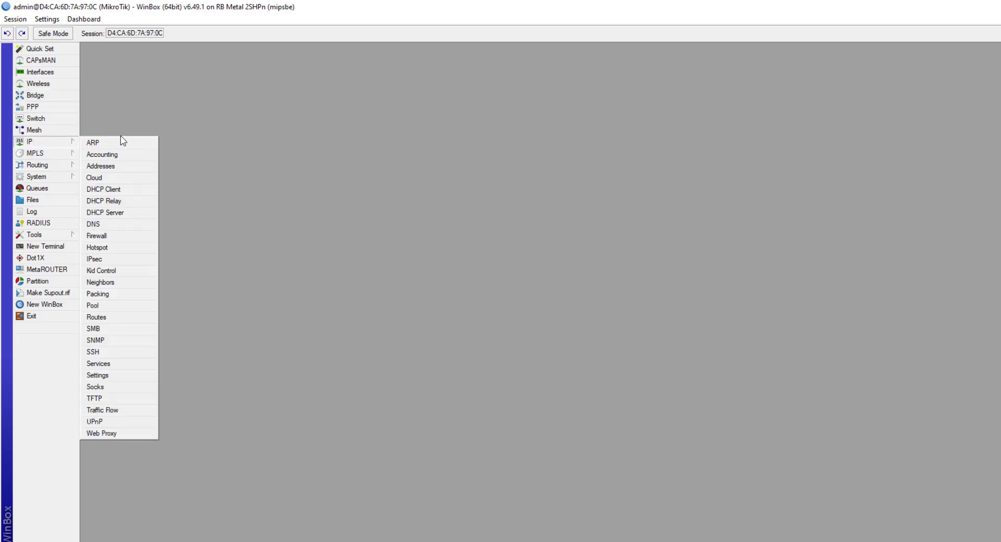
pyautogui.click(116, 237)
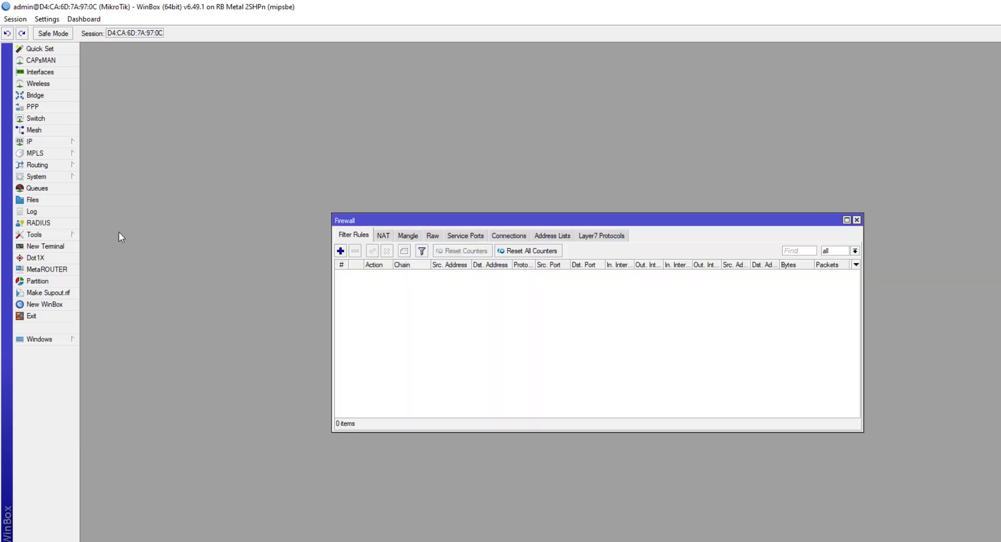
pyautogui.click(384, 235)
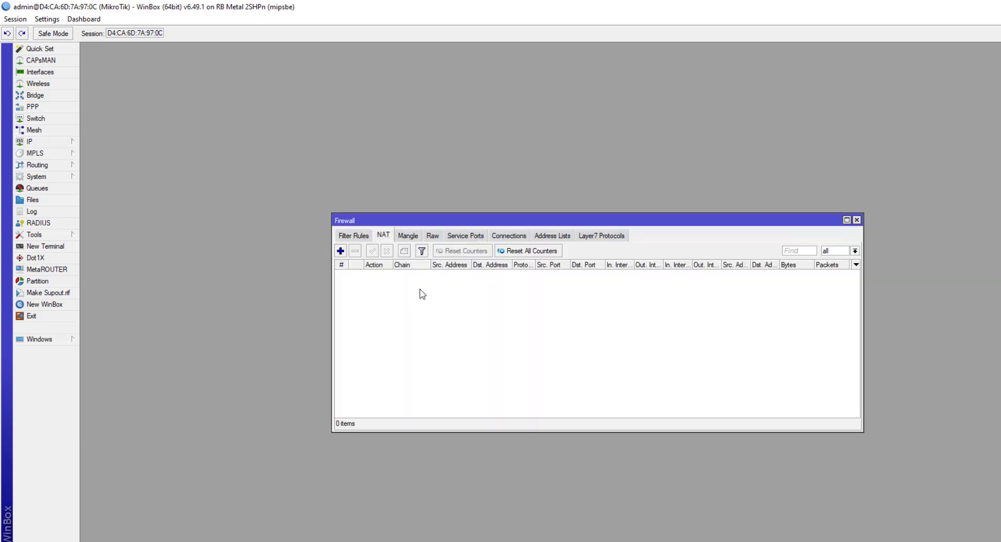
pyautogui.click(341, 251)
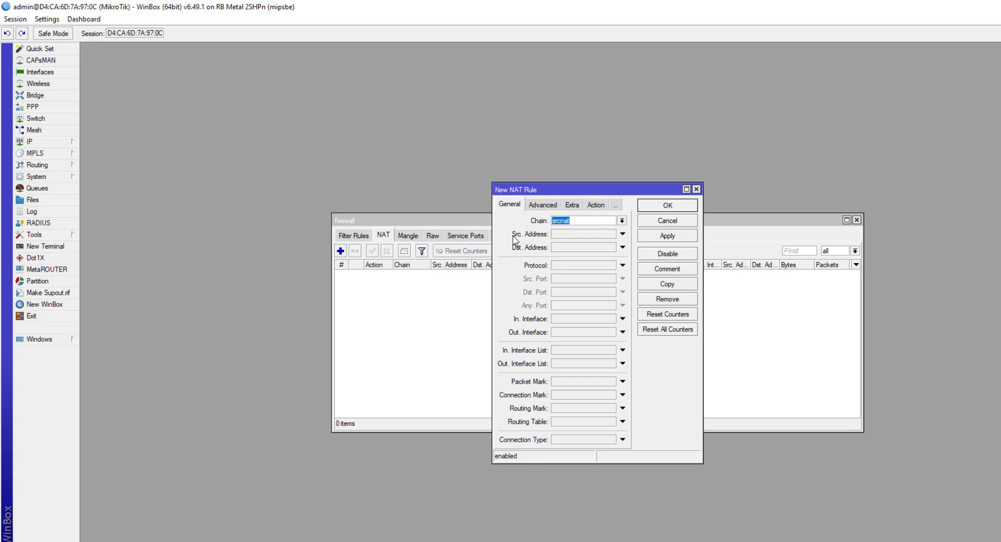
# Step: Make the srcnat rule masquerade traffic from source 192.168.10.0/24 and save it
pyautogui.click(583, 235)
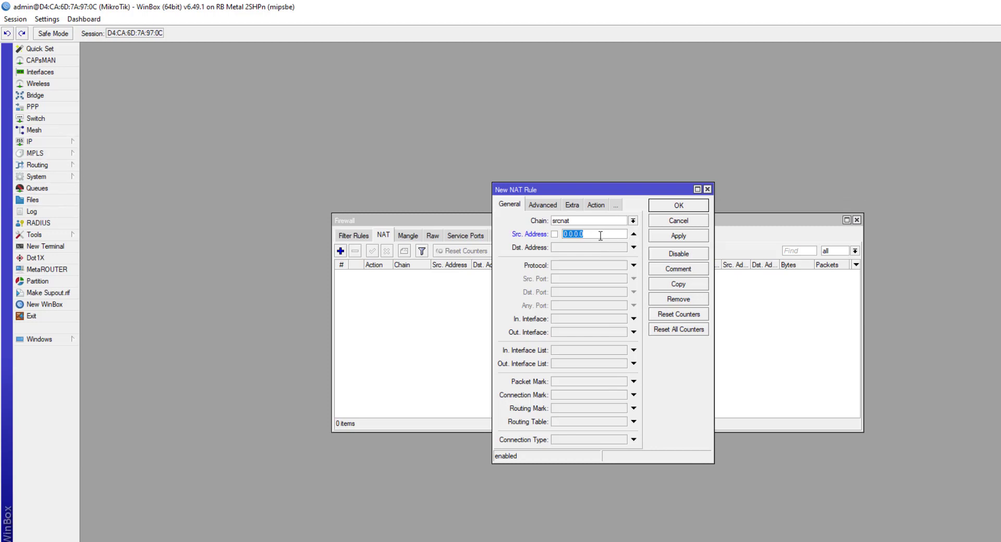
pyautogui.write('192.168.10.0/24')
pyautogui.click(573, 205)
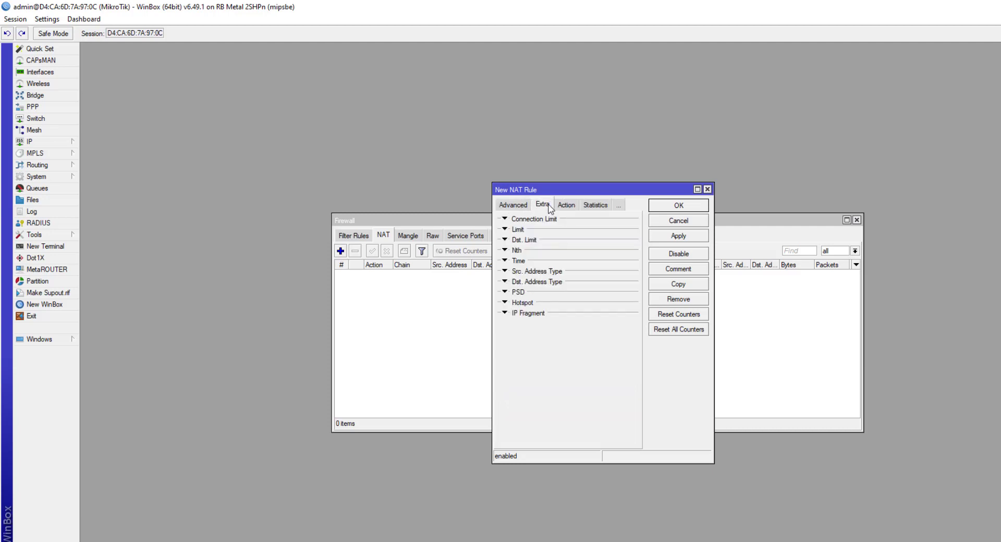
pyautogui.click(565, 205)
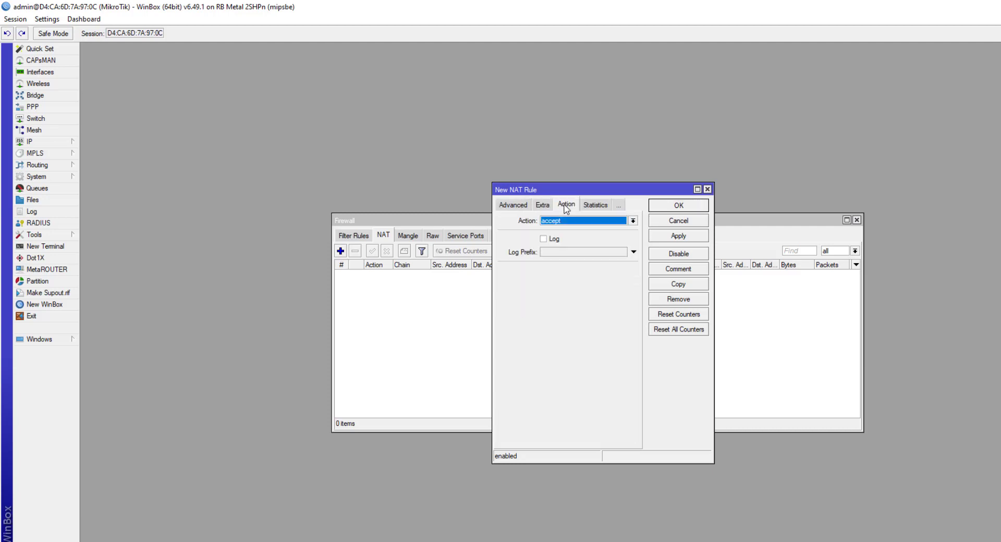
pyautogui.click(633, 221)
pyautogui.click(600, 276)
pyautogui.click(666, 233)
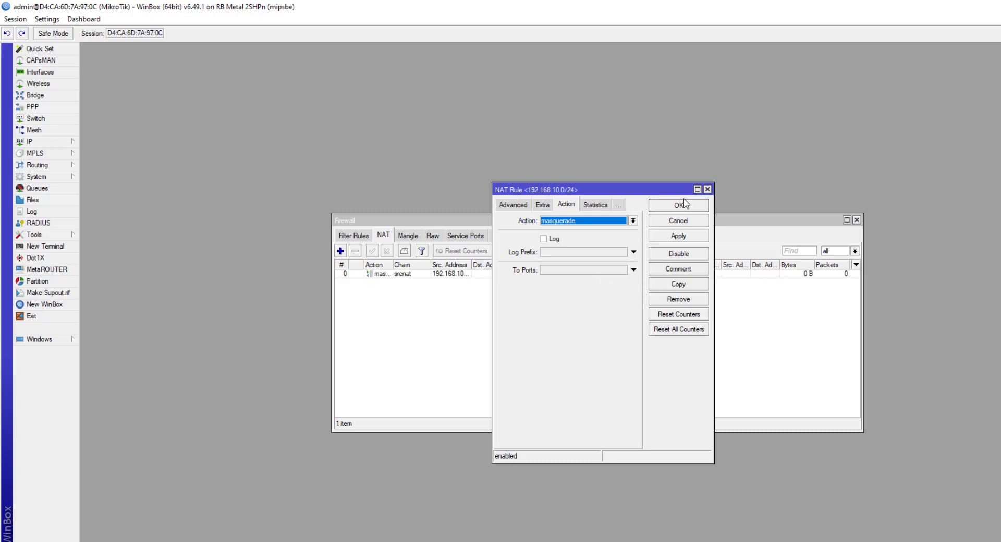
pyautogui.click(678, 206)
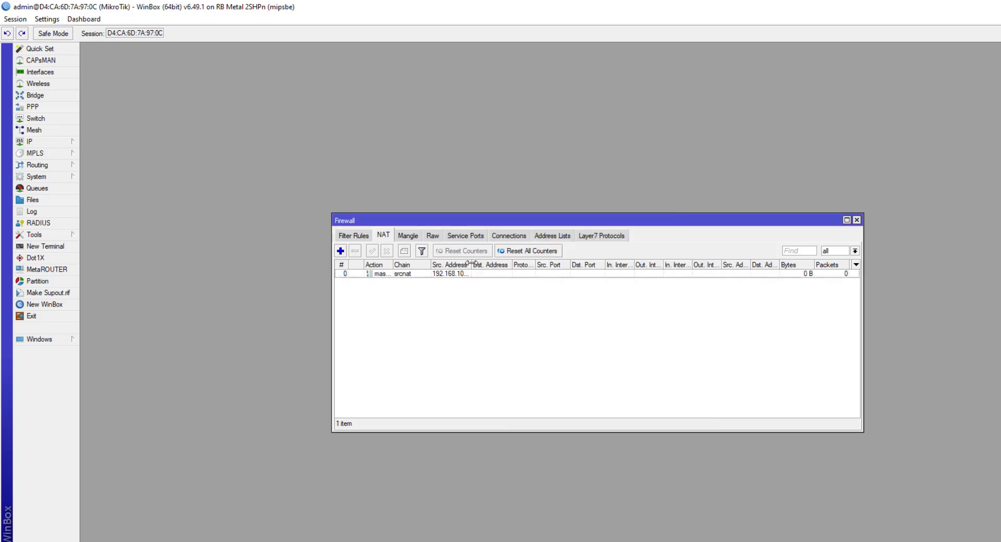
# Step: Widen the NAT list's Src. Address and Action columns, then target a ping at 8.8.8.8
pyautogui.moveTo(472, 265); pyautogui.dragTo(517, 262)
pyautogui.moveTo(393, 264); pyautogui.dragTo(416, 264)
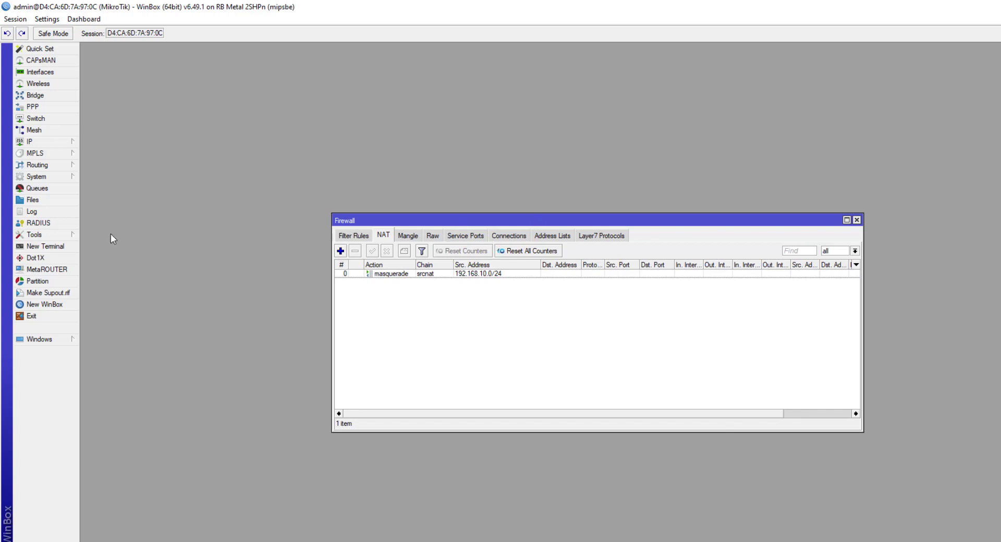
pyautogui.click(51, 235)
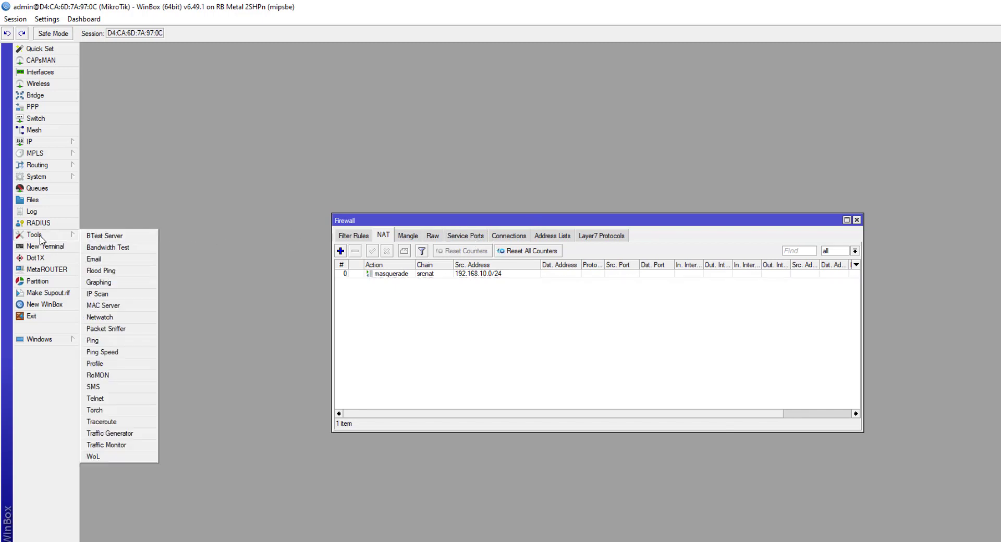
pyautogui.click(92, 340)
pyautogui.moveTo(564, 189); pyautogui.dragTo(580, 283)
pyautogui.write('8.8.8.8')
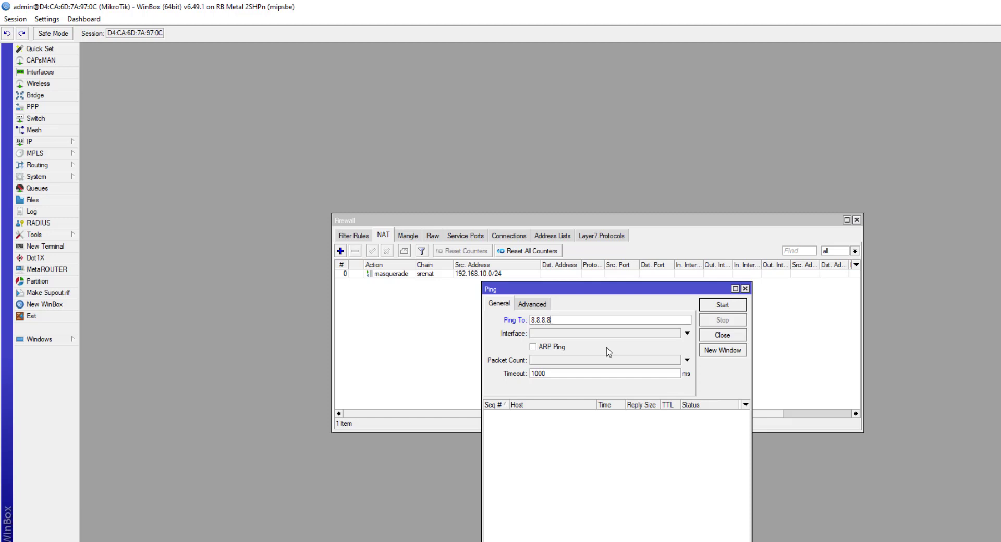
# Step: Ping 8.8.8.8 until replies arrive steadily, then close the Ping and Firewall windows
pyautogui.click(709, 308)
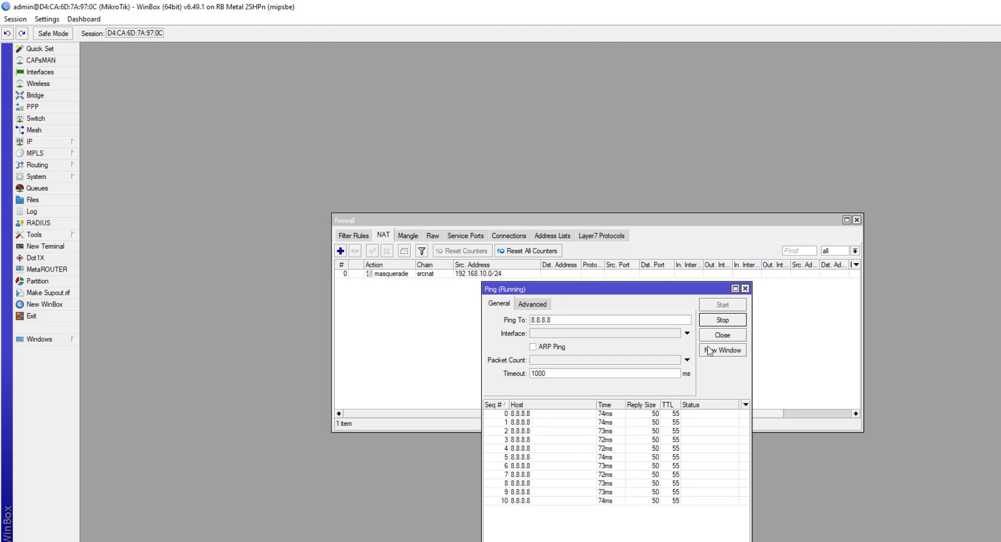
pyautogui.click(728, 322)
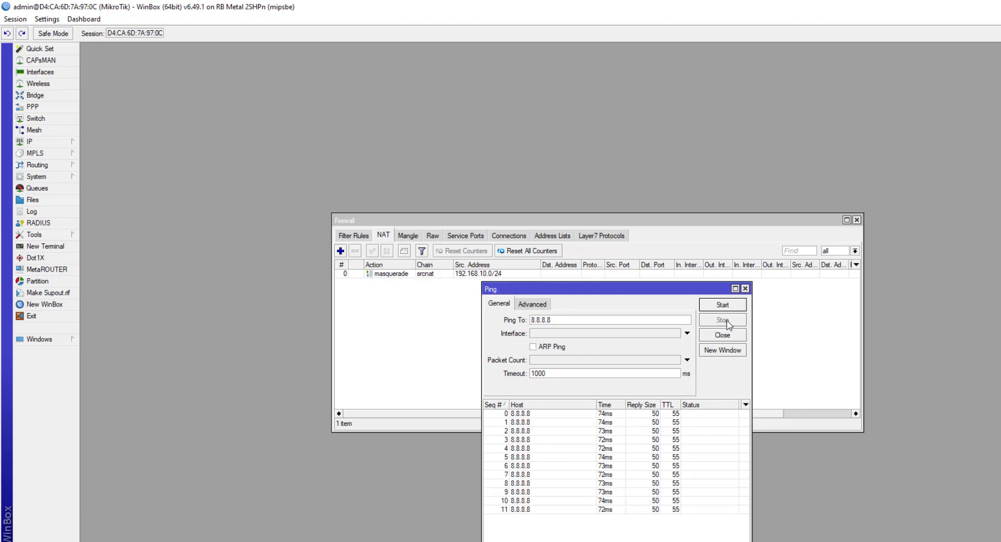
pyautogui.click(745, 289)
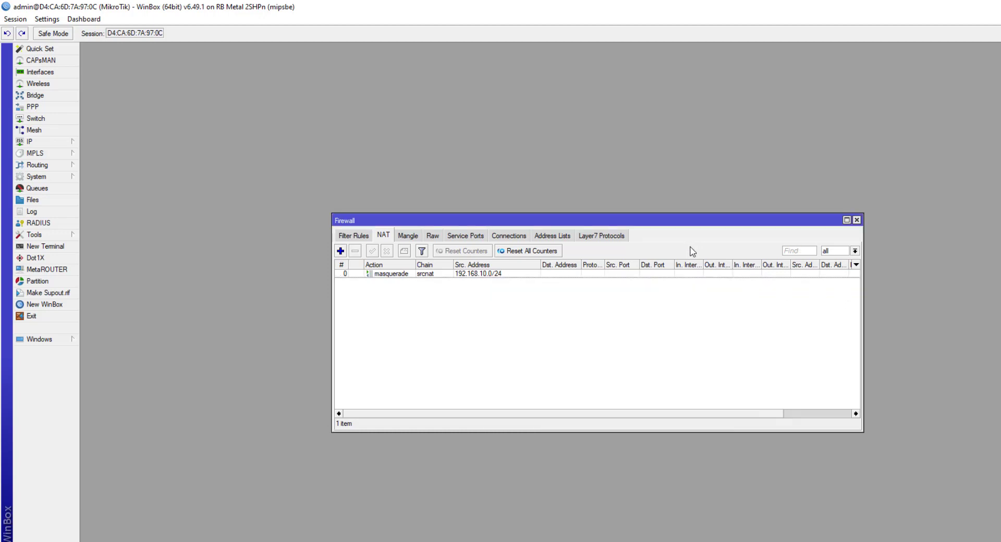
pyautogui.click(856, 220)
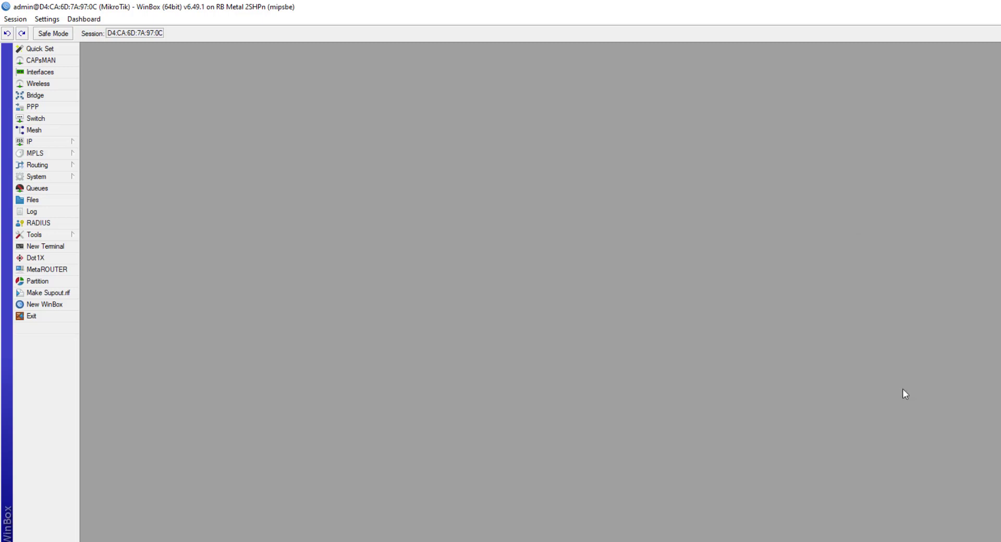
# Step: Connect the PC to the secured Casa Wi-Fi network with its security key, then dismiss the network list
pyautogui.click(951, 539)
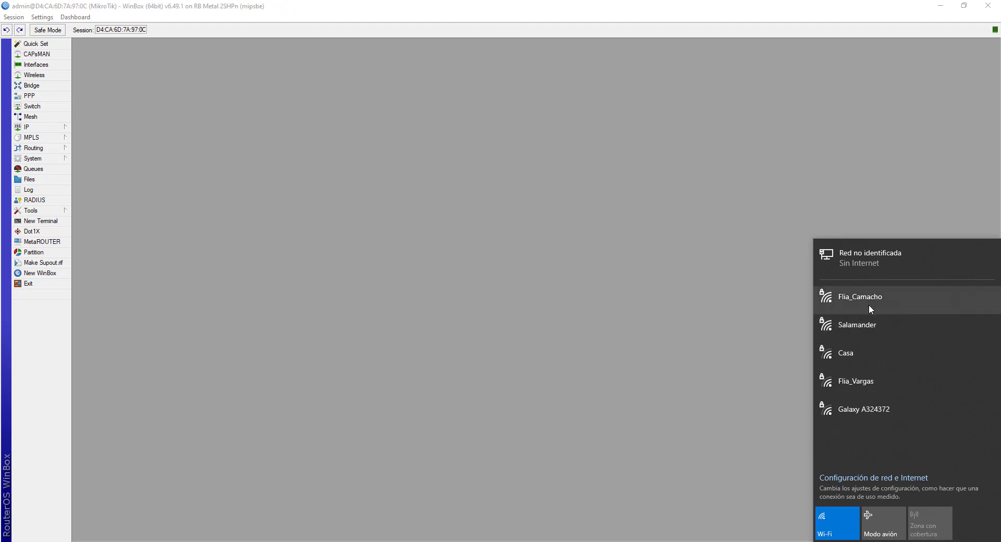
pyautogui.click(860, 358)
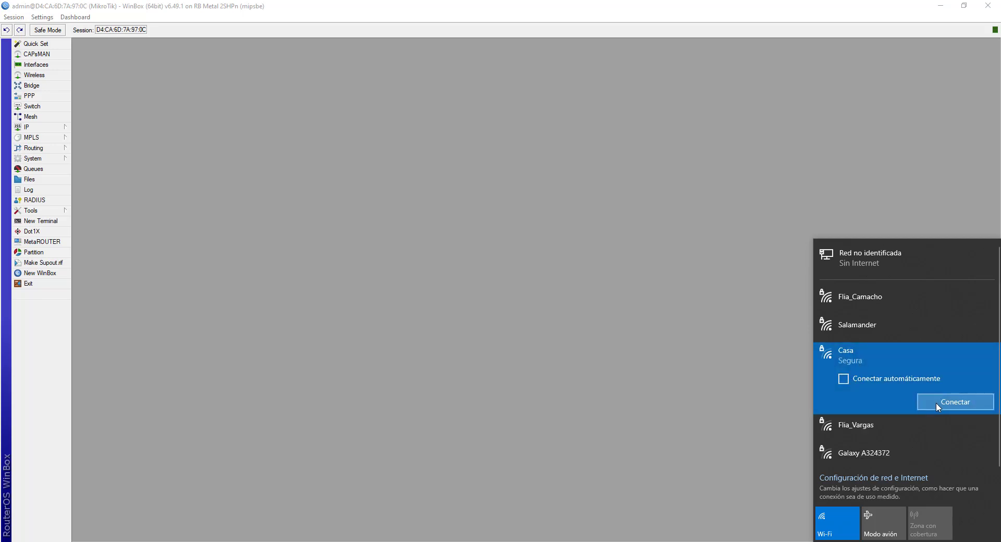
pyautogui.click(938, 402)
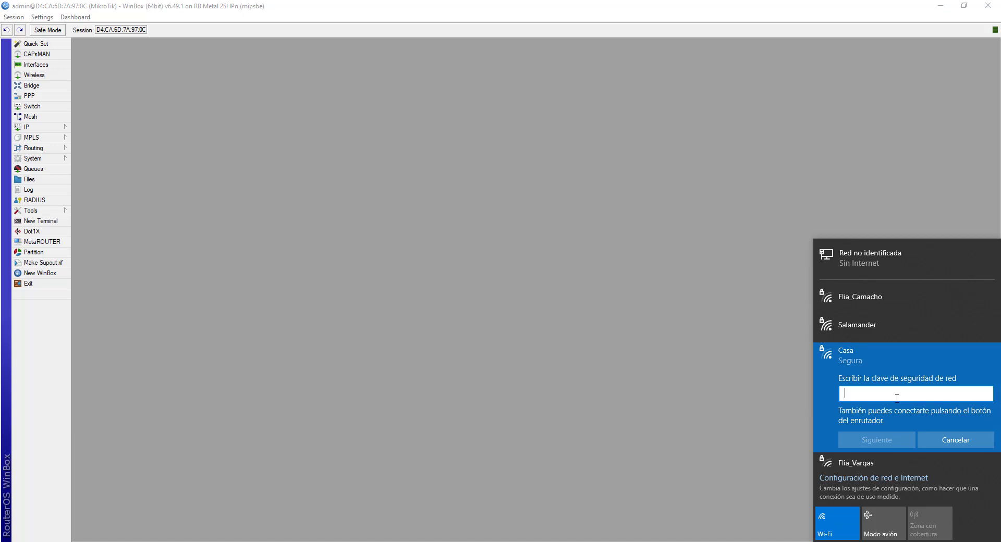
pyautogui.write('••••••••')
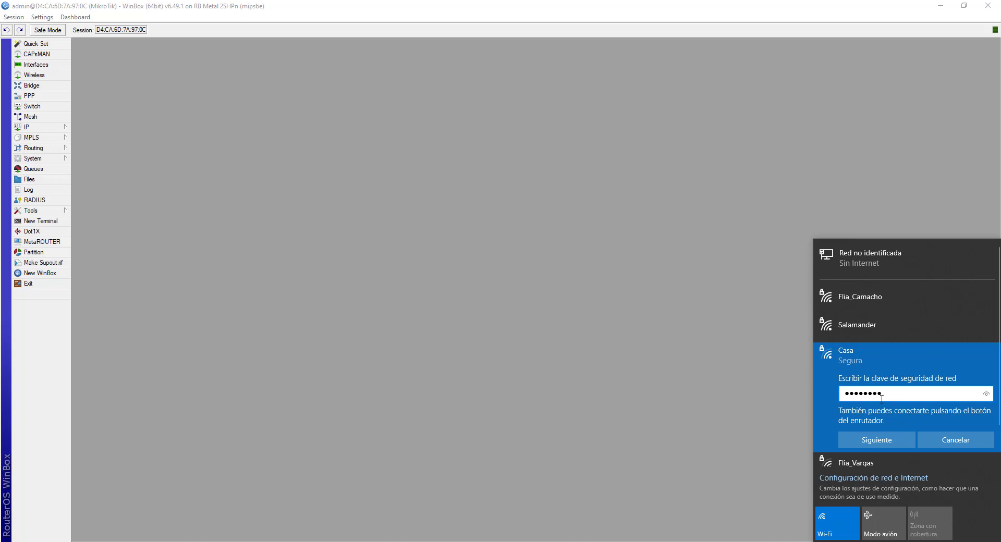
pyautogui.click(876, 442)
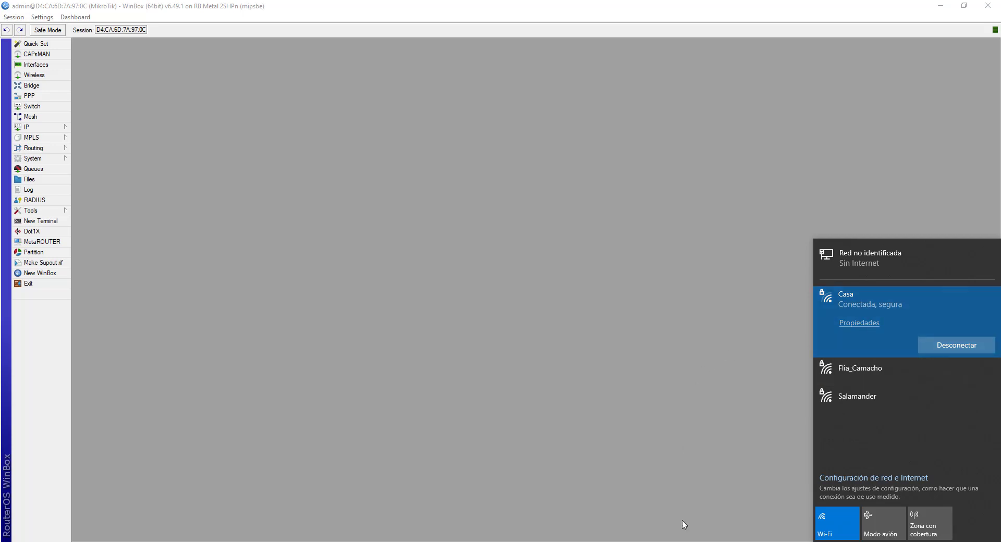
pyautogui.click(707, 537)
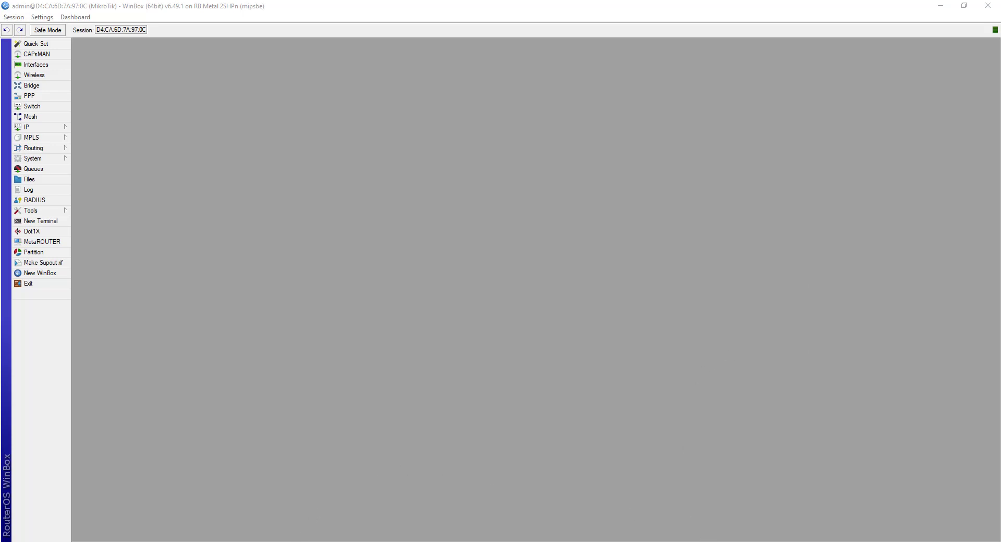
pyautogui.click(288, 538)
# Step: Search the web for 'youtube' in Edge and open the YouTube site
pyautogui.click(504, 143)
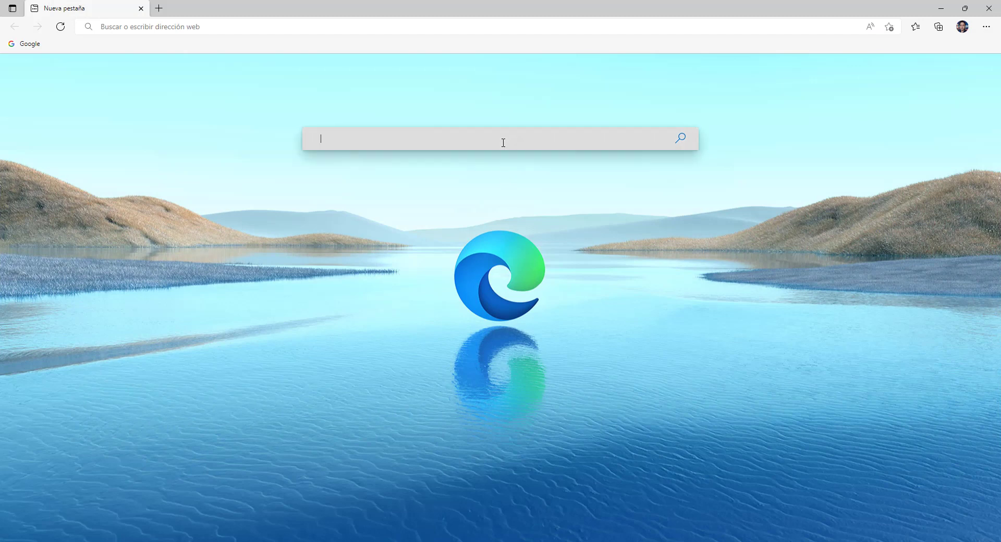
pyautogui.write('you')
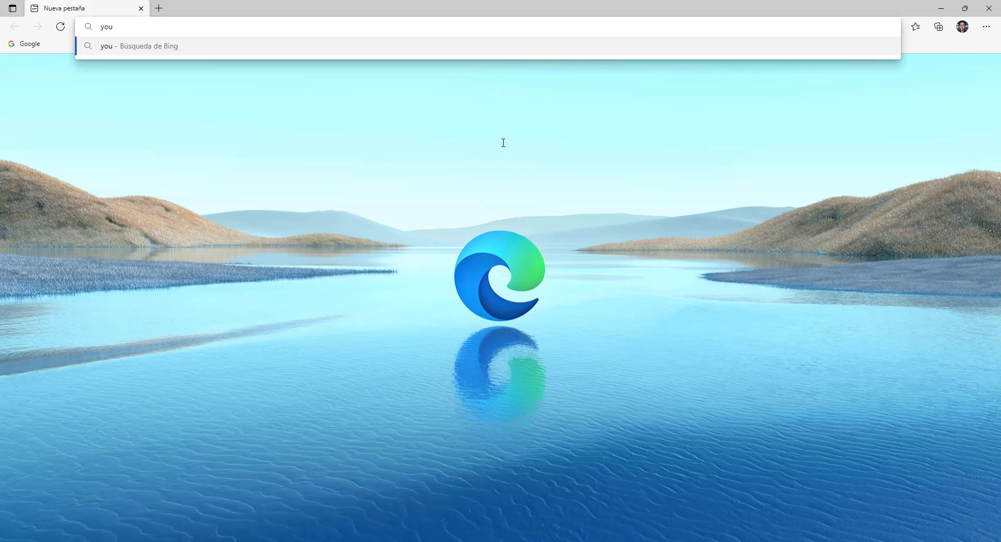
pyautogui.write('tube')
pyautogui.press('Return')
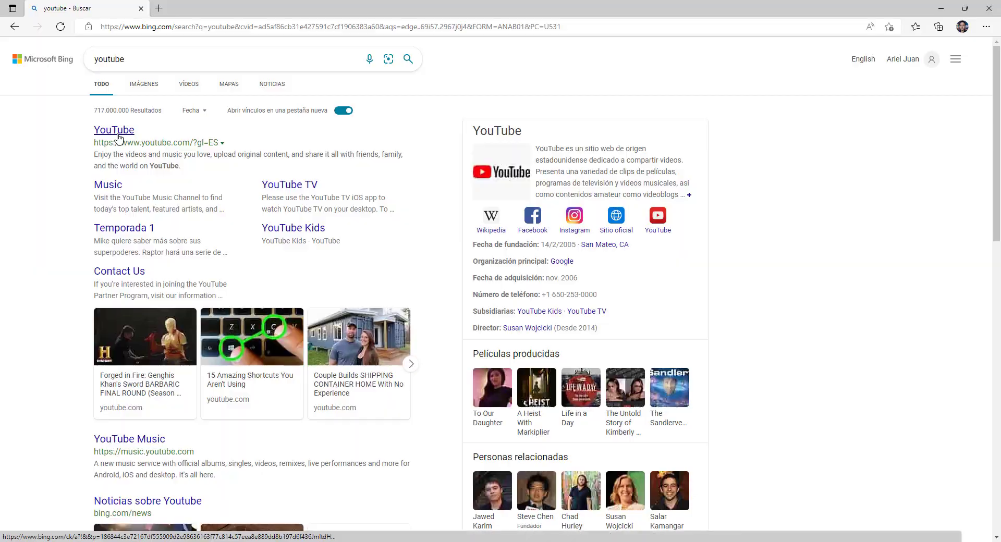
pyautogui.click(118, 134)
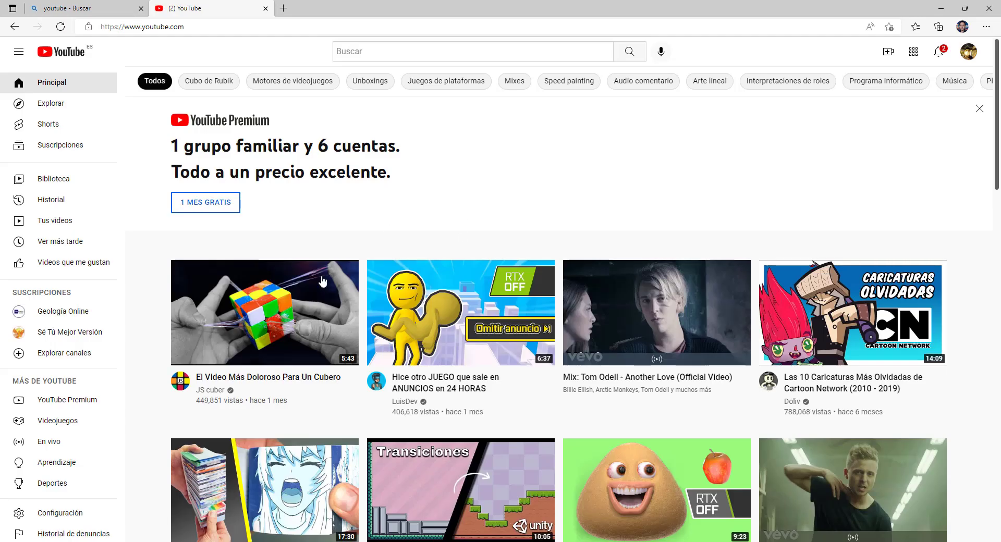
# Step: Play a recommended YouTube video, go back to the home page, then return to WinBox
pyautogui.click(323, 282)
pyautogui.click(15, 28)
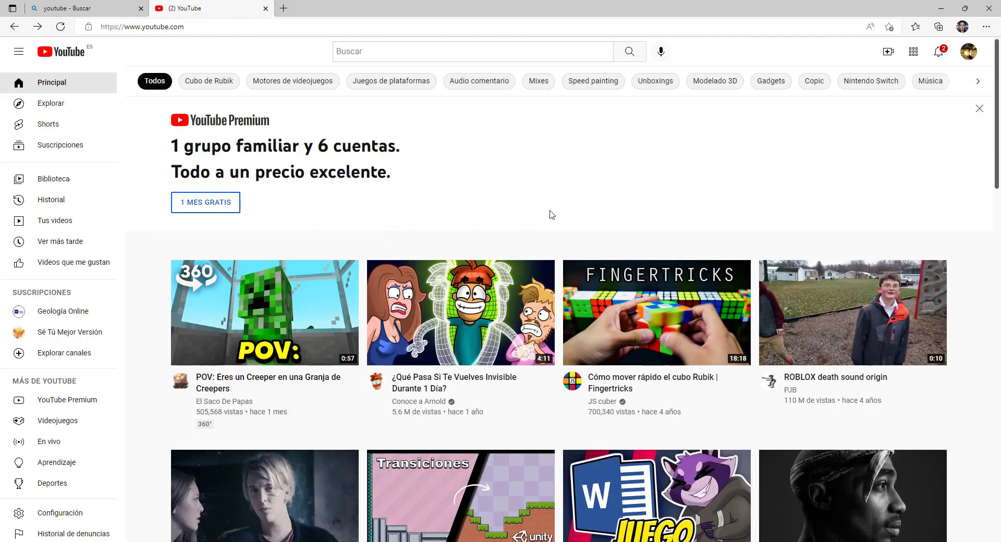
pyautogui.scroll(-3, 789, 211)
pyautogui.scroll(3, 792, 206)
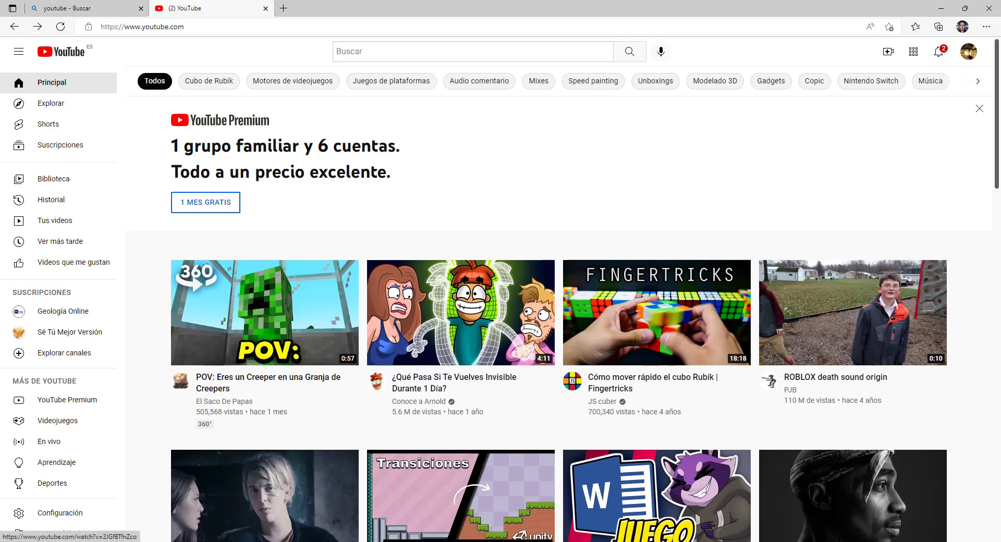
pyautogui.hotkey('alt', 'Tab')
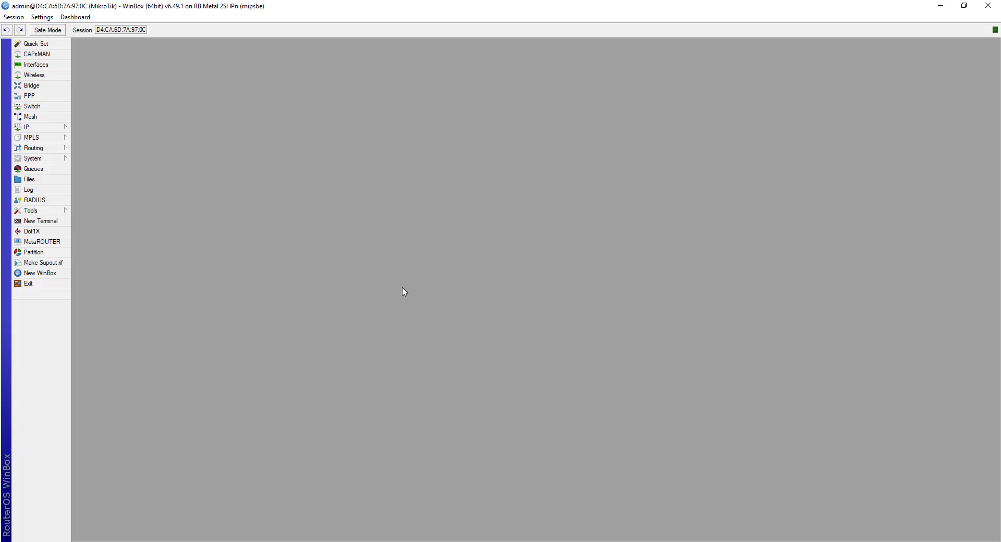